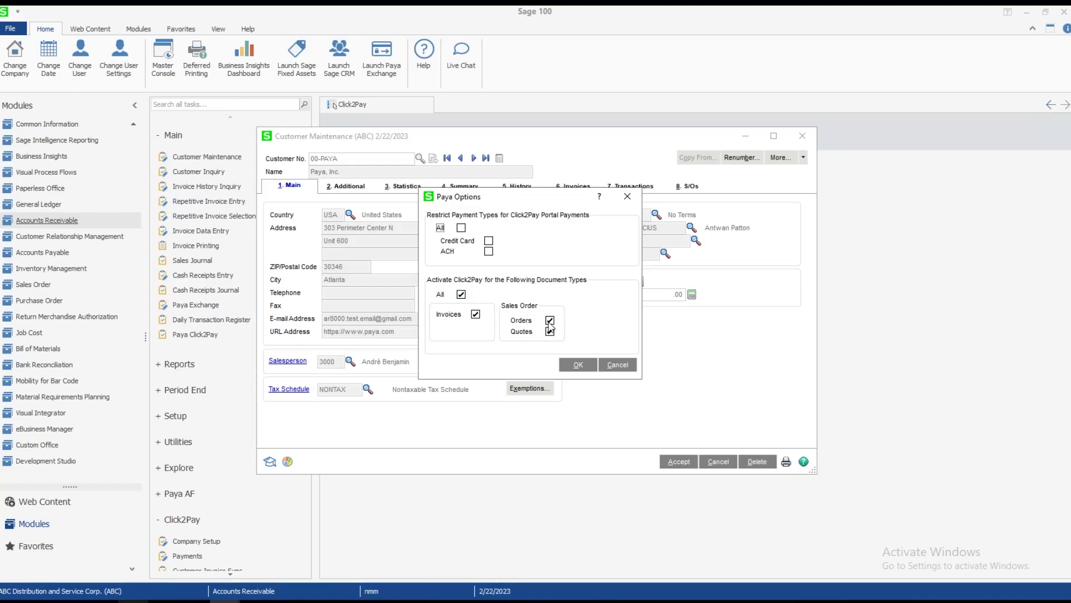
Confirm the Paya options, save the Paya, Inc. customer record and close Customer Maintenance.
left_click(579, 365)
left_click(679, 461)
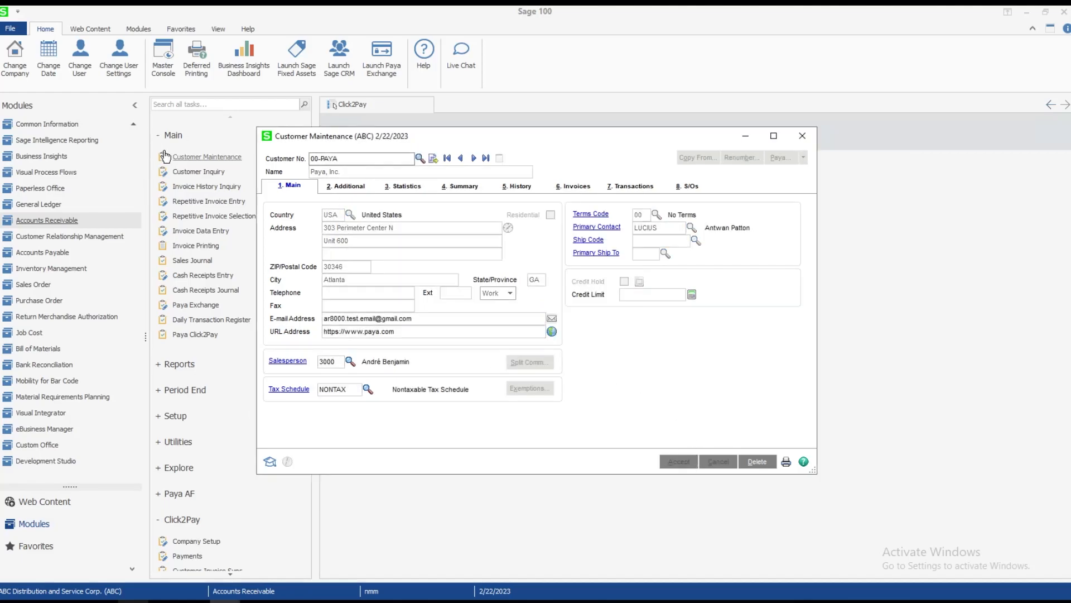
left_click(803, 137)
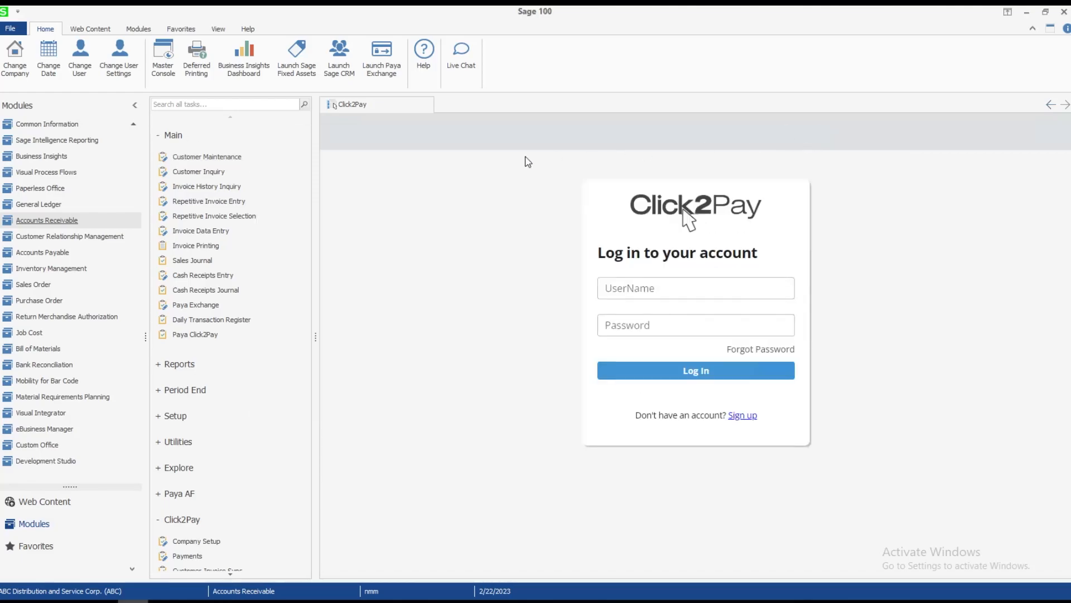
Create a new sales order in Sales Order Entry for the customer Paya, Inc.
left_click(38, 286)
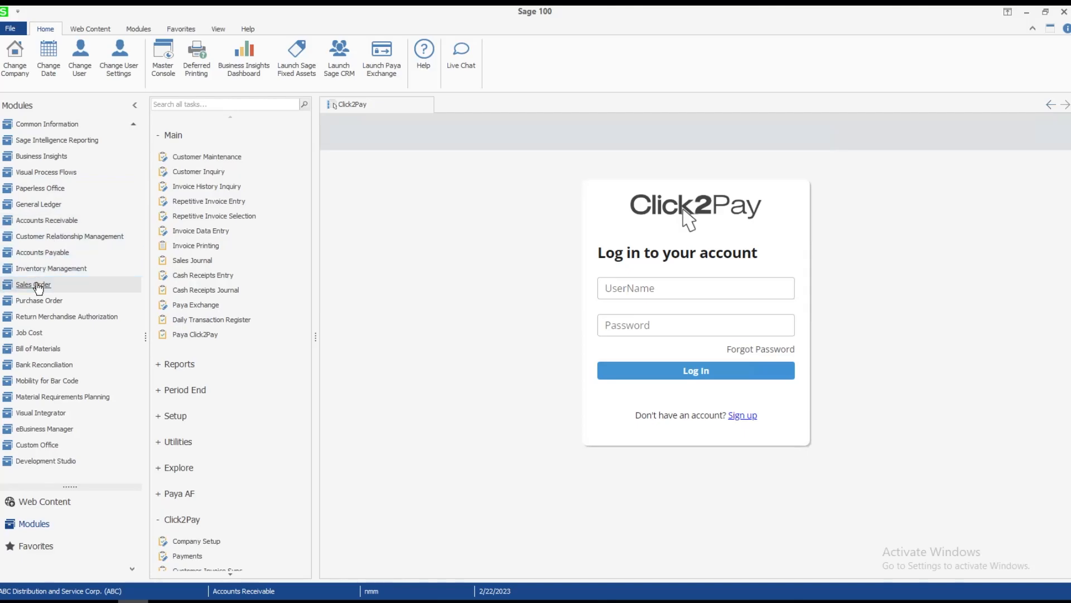
left_click(200, 150)
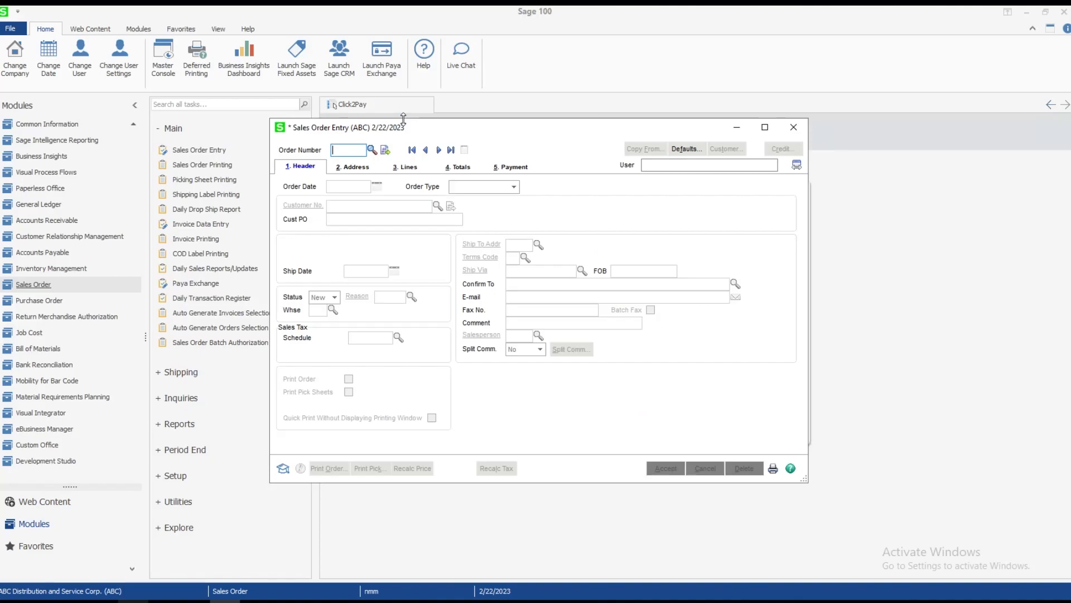
left_click(385, 151)
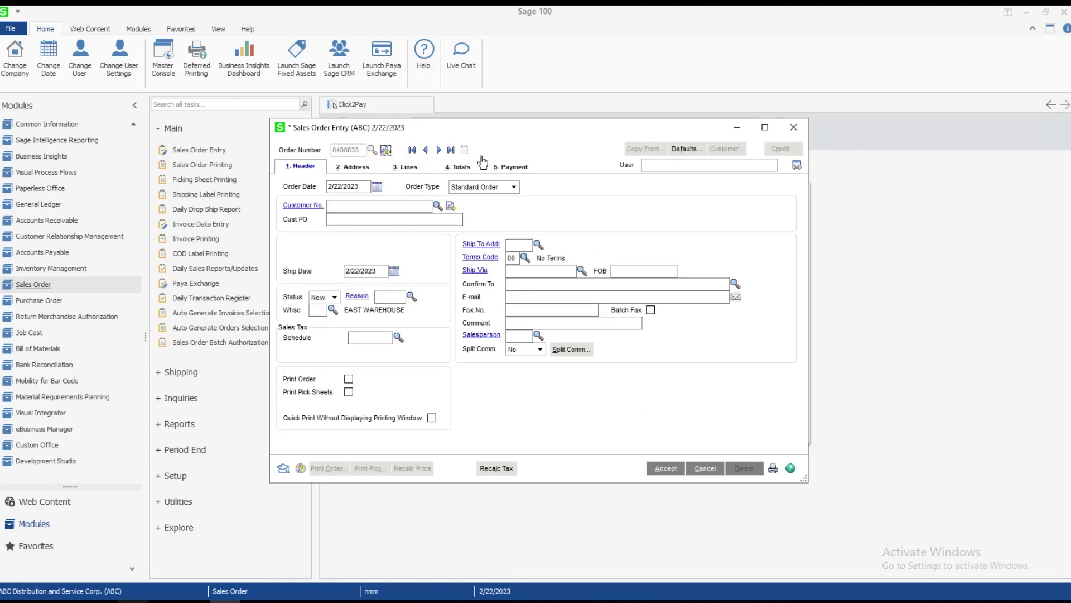
left_click(438, 206)
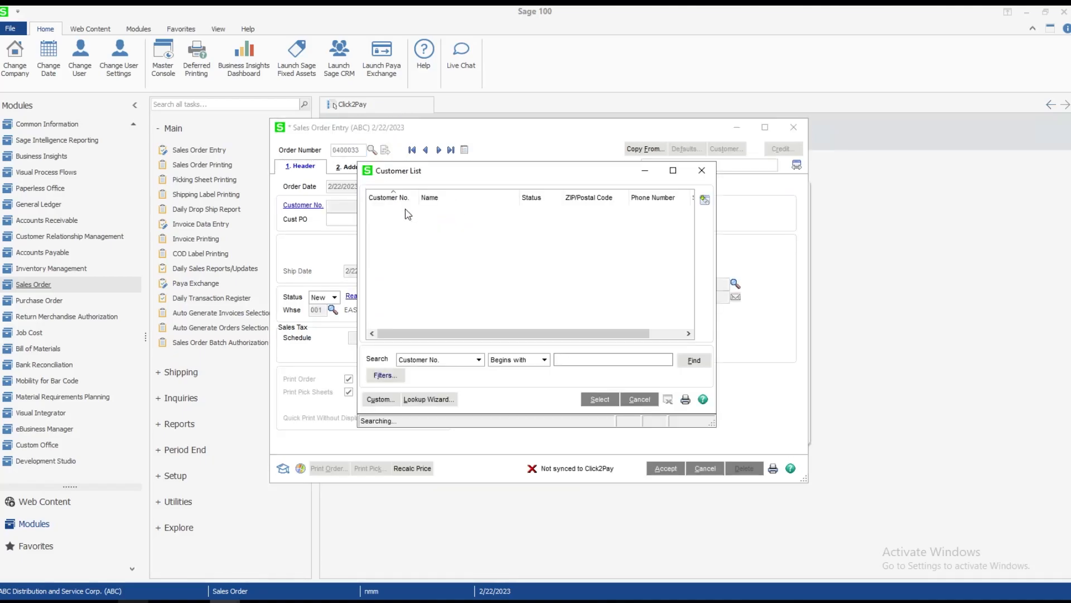
left_click(599, 400)
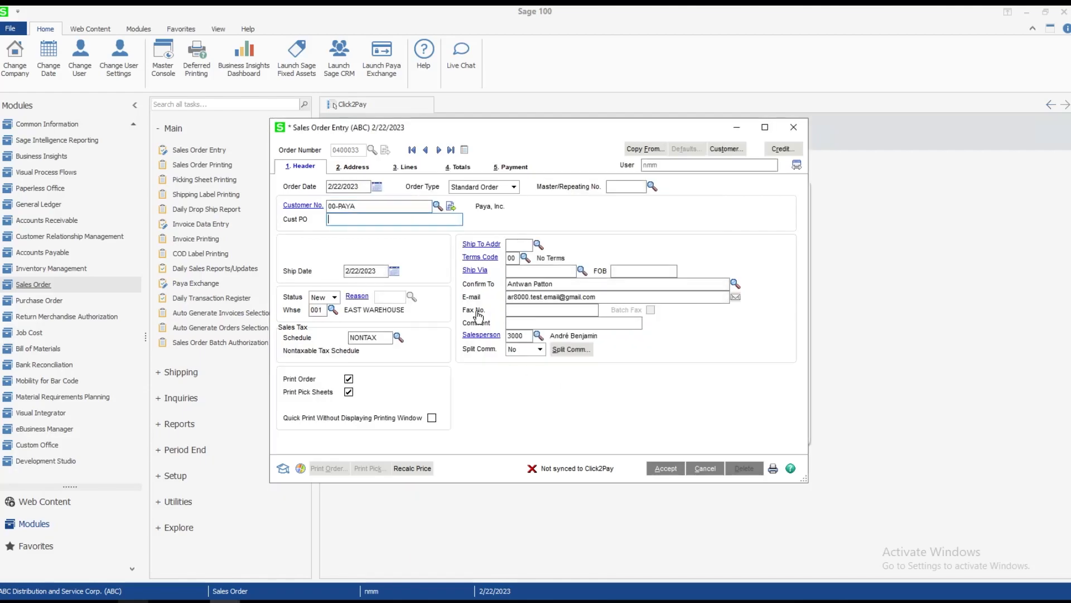
Add an order line for item 1001-HON-H252 with an ordered quantity of 80.
left_click(397, 167)
left_click(370, 228)
double_click(412, 209)
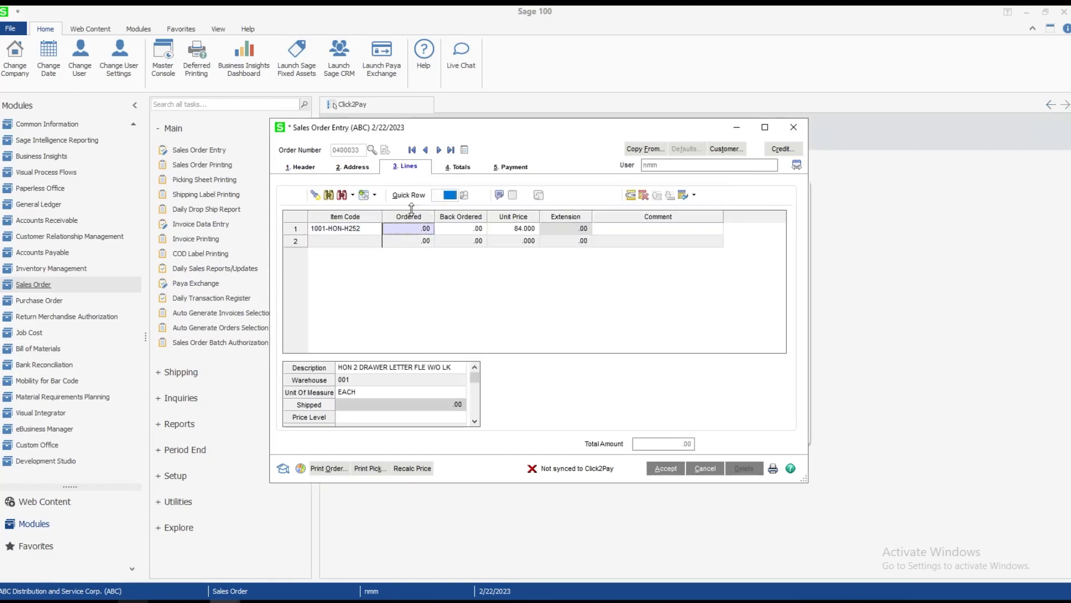
type("80")
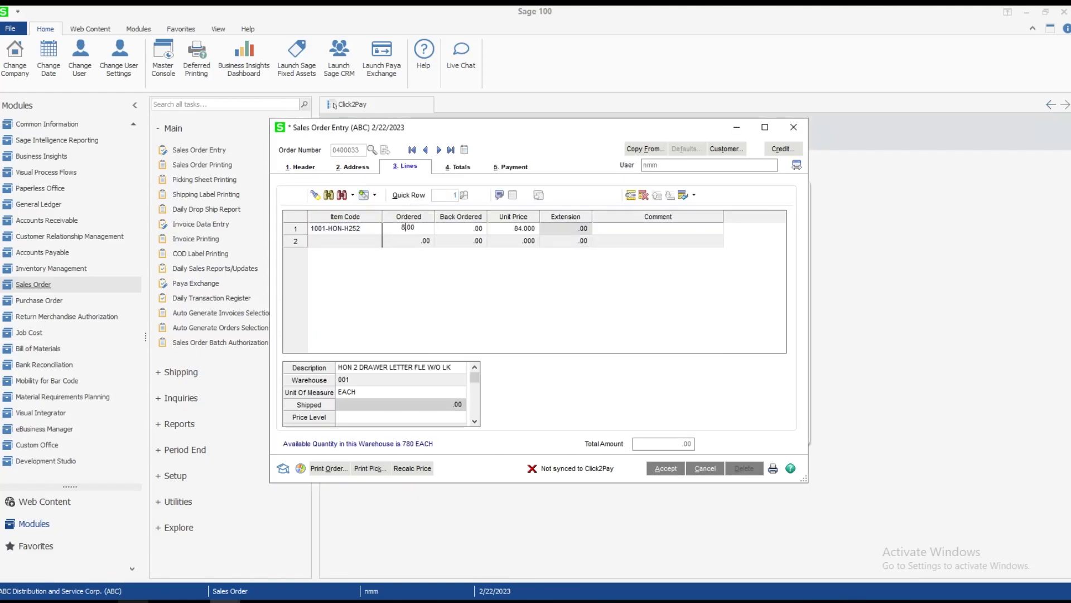
key("Tab")
Toggle the order's Click2Pay option off and on in the totals, and send the order to Click2Pay.
left_click(465, 168)
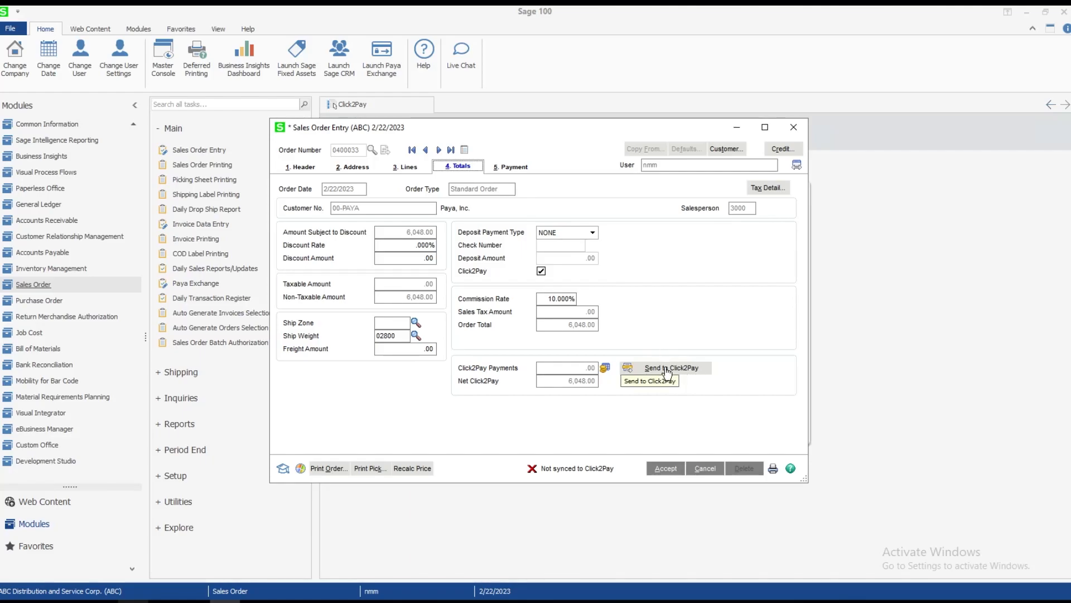
left_click(541, 271)
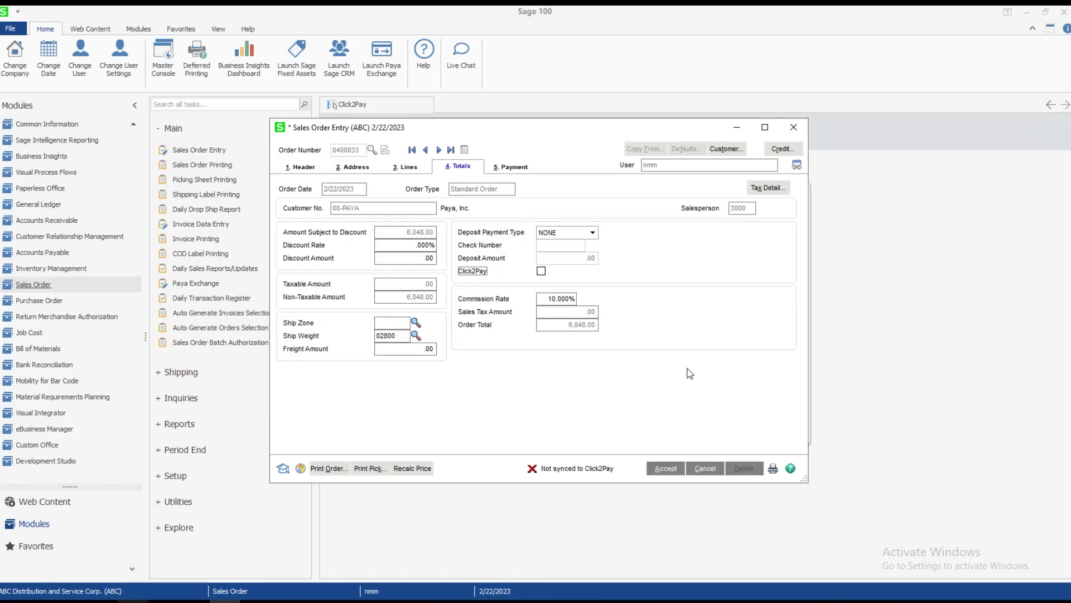
left_click(541, 271)
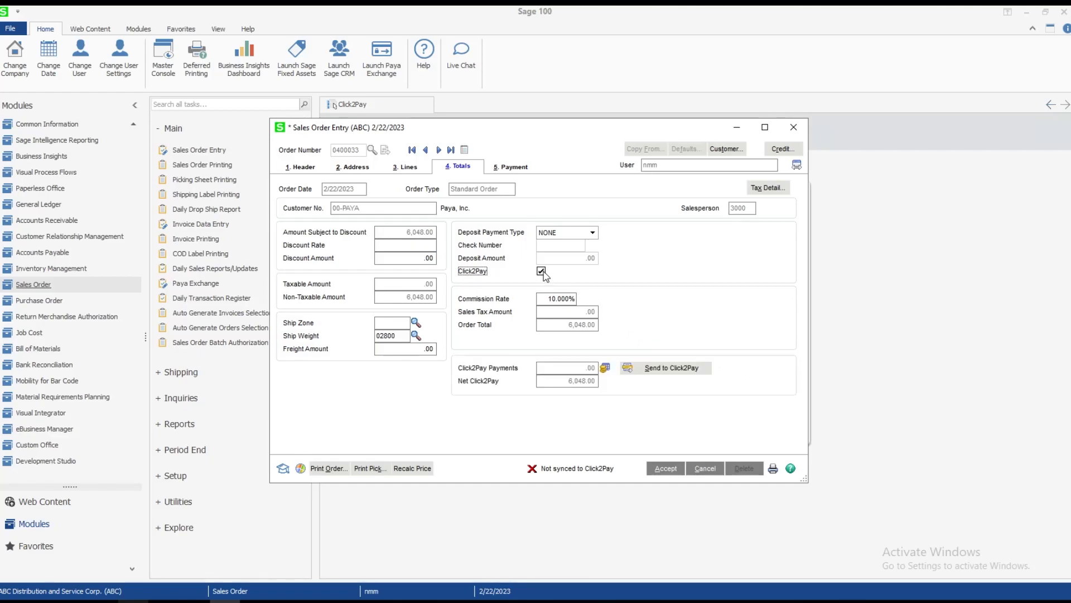
left_click(663, 370)
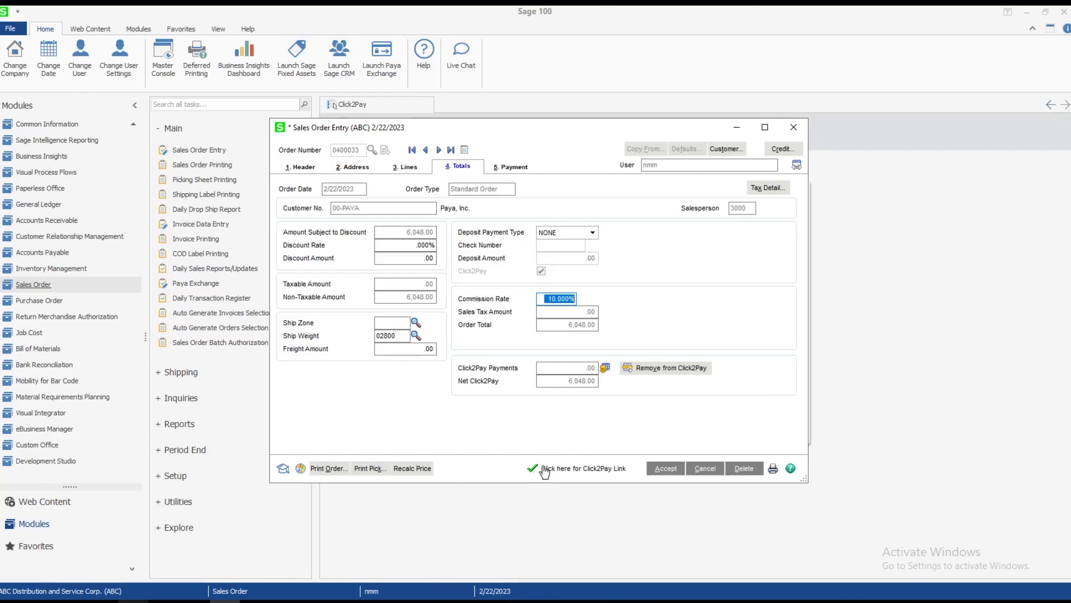
Copy the order's Click2Pay link, then save the sales order and close Sales Order Entry.
left_click(576, 470)
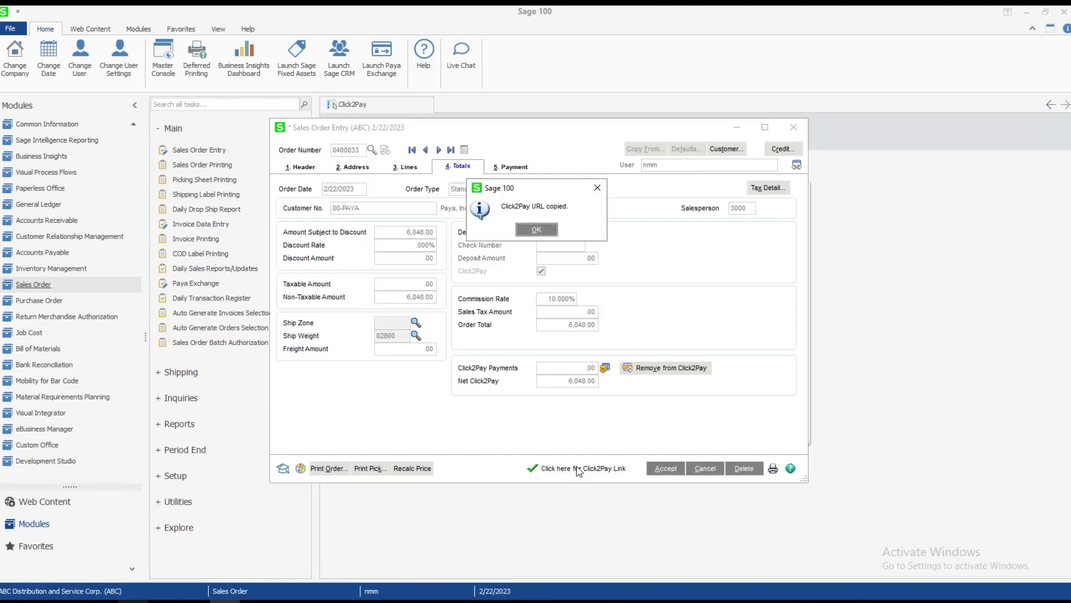
key("Return")
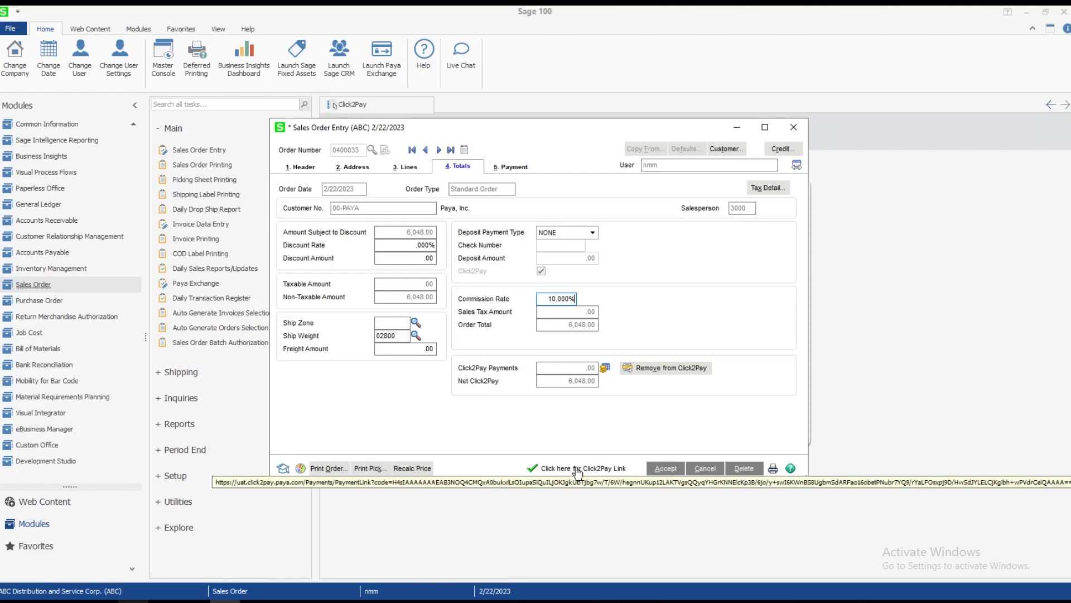
left_click(665, 468)
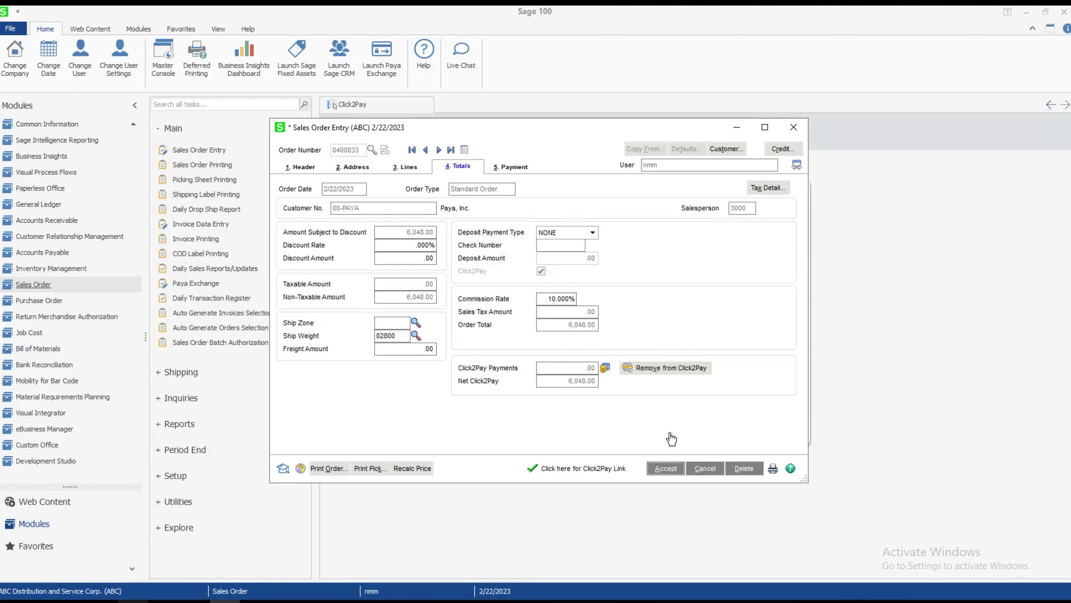
left_click(793, 128)
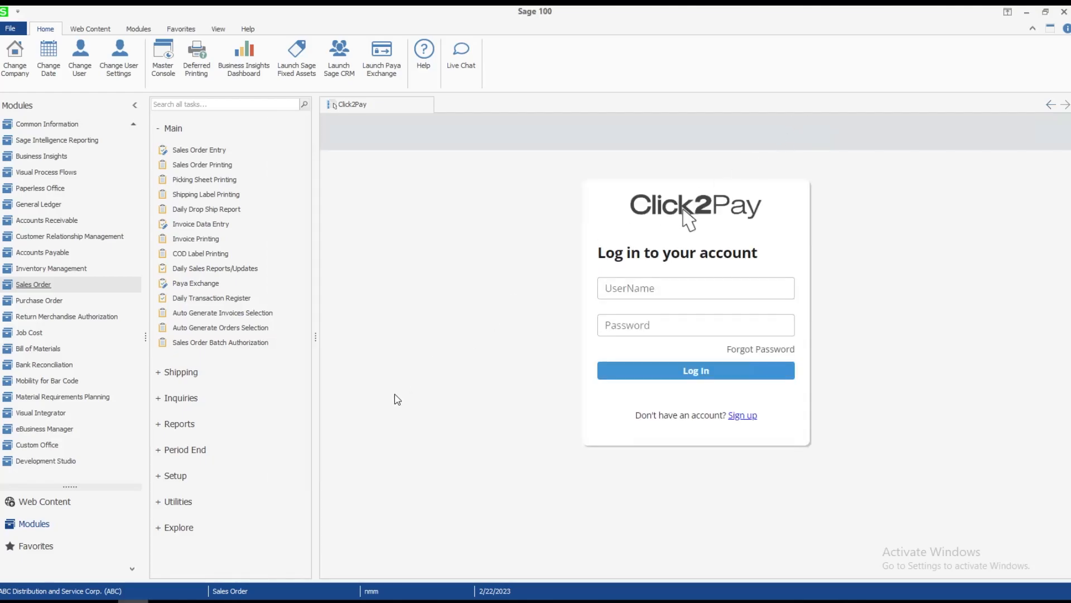
Switch to the Click2Pay portal in Chrome and log in with the saved customer username and password.
left_click(102, 601)
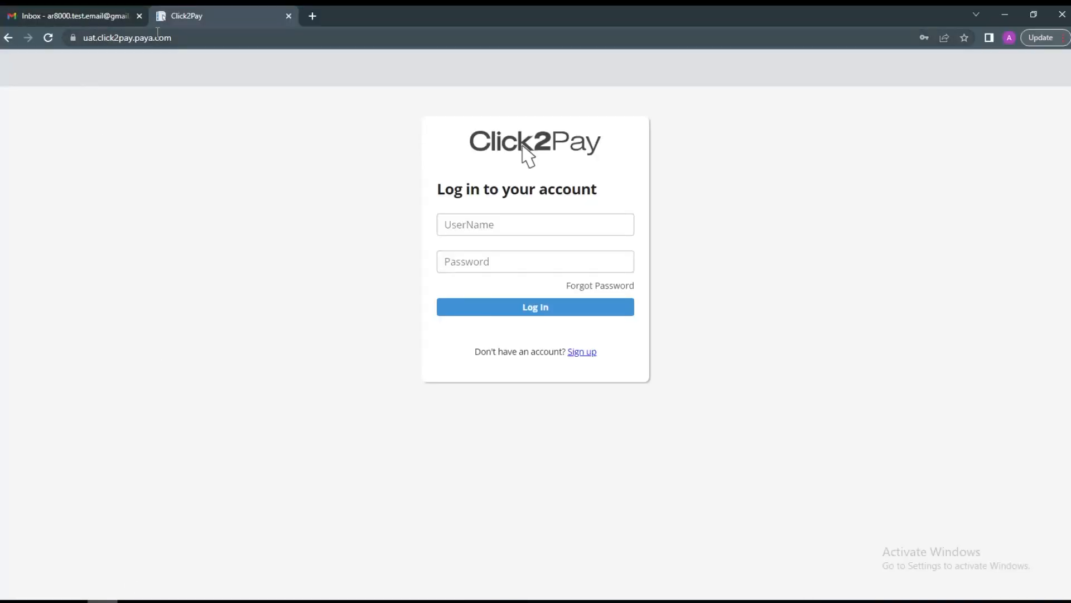
left_click(491, 260)
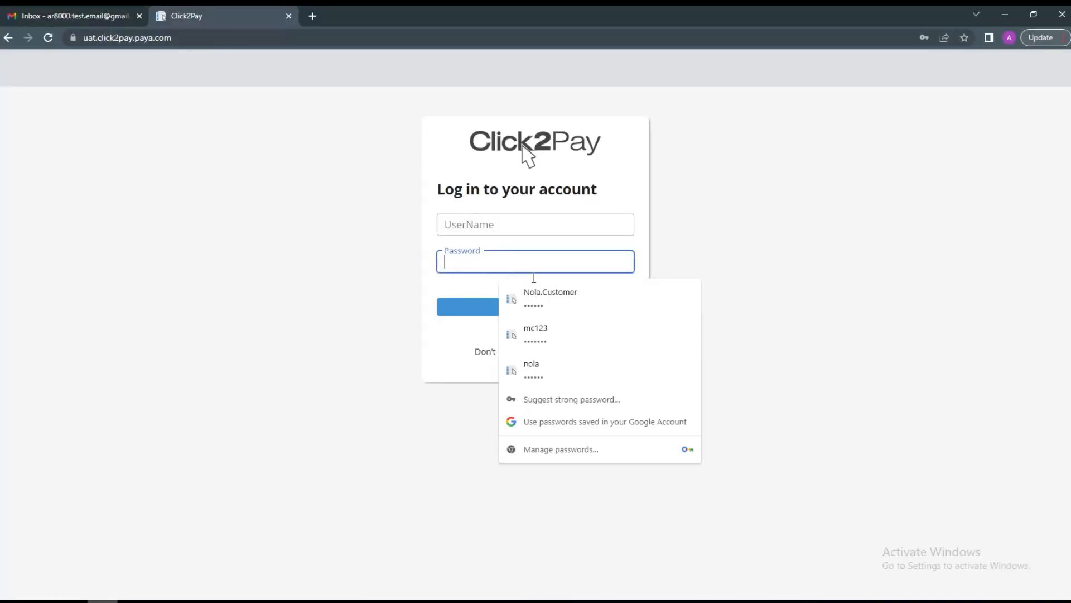
left_click(563, 300)
left_click(413, 297)
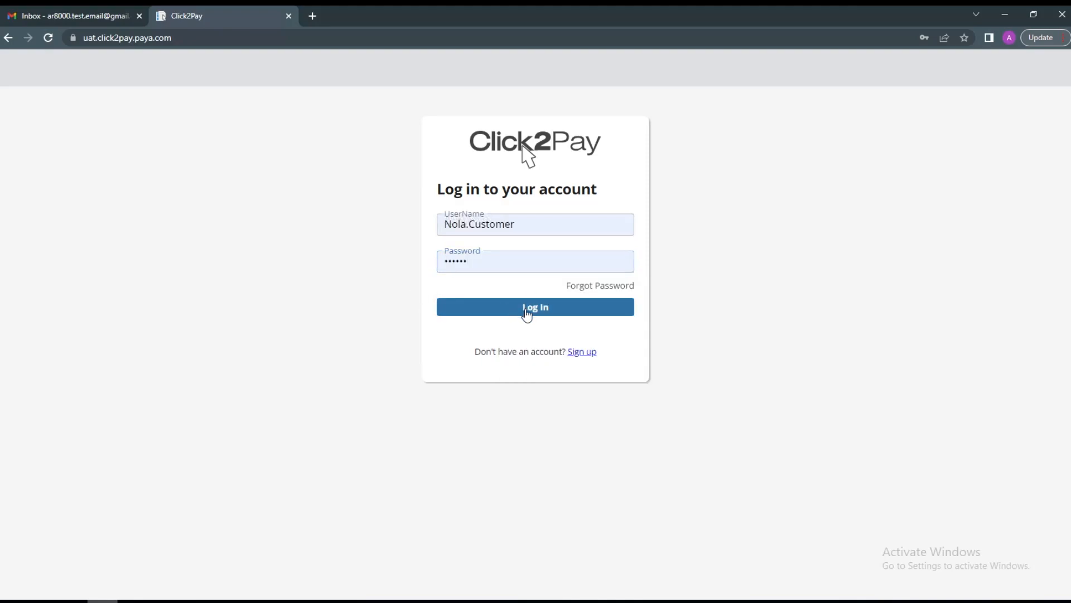
left_click(559, 314)
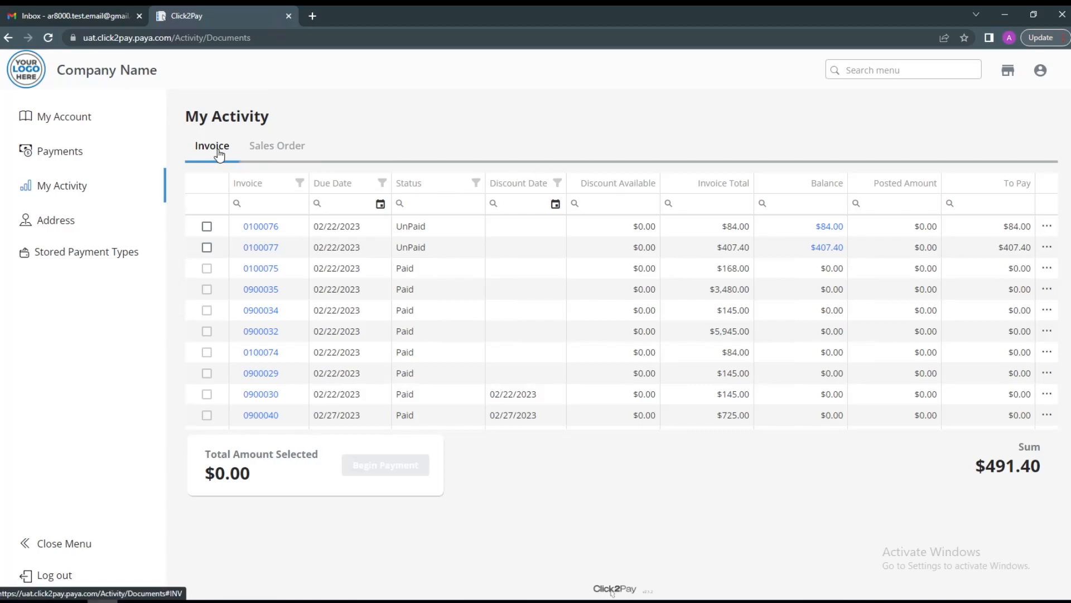
Open the payment form for the unpaid $6,048.00 sales order and set its subtotal amount to $2,048.00.
left_click(278, 152)
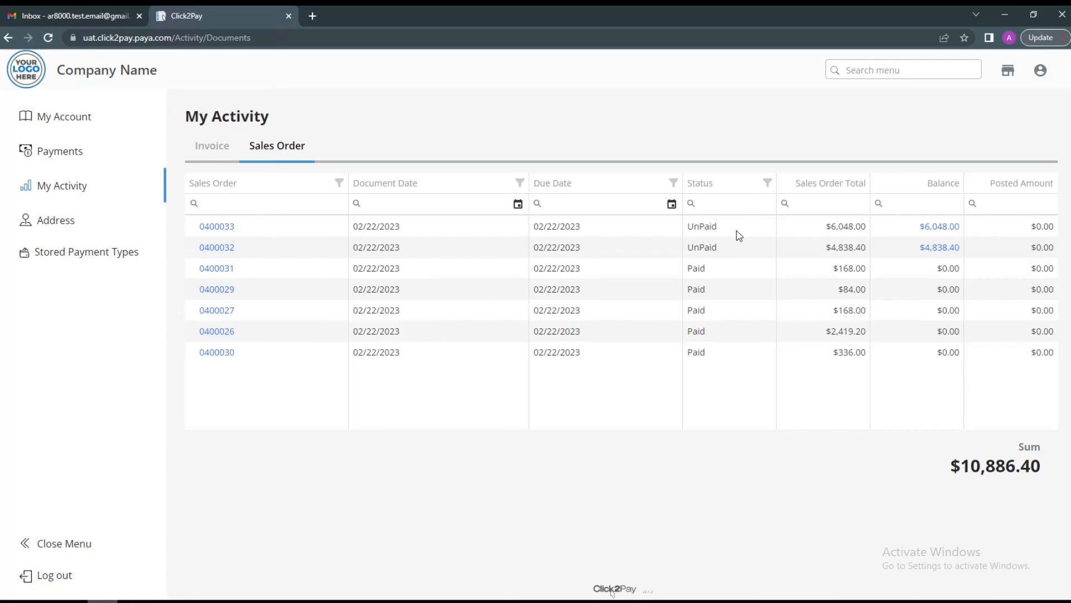
left_click(947, 235)
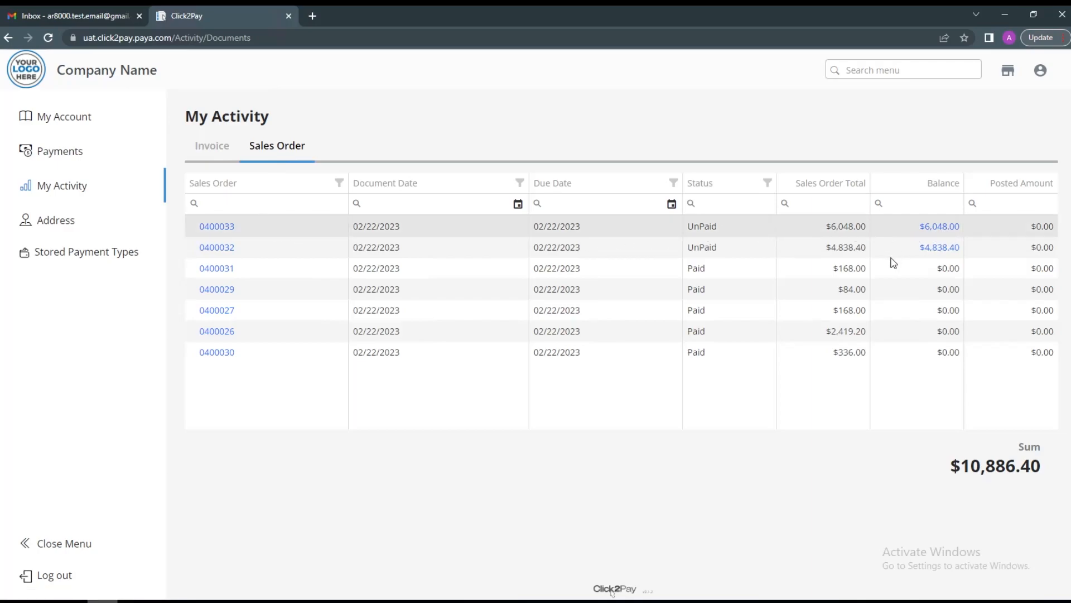
left_click(938, 229)
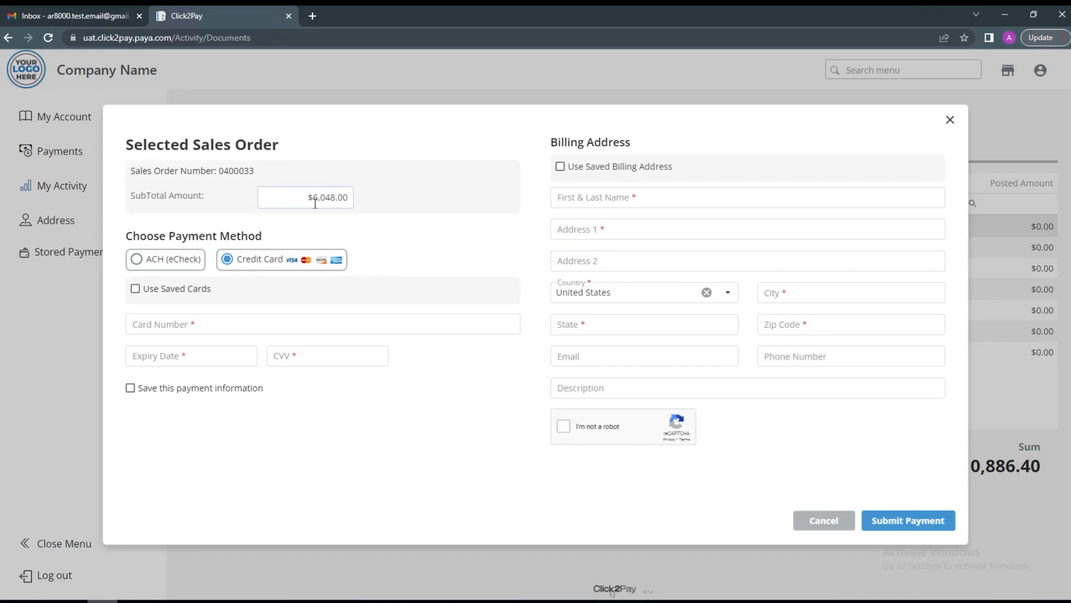
left_click_drag(319, 197, 315, 198)
type("2")
left_click(486, 166)
Choose the saved credit card as payment method, complete the reCAPTCHA and submit the payment.
left_click(190, 291)
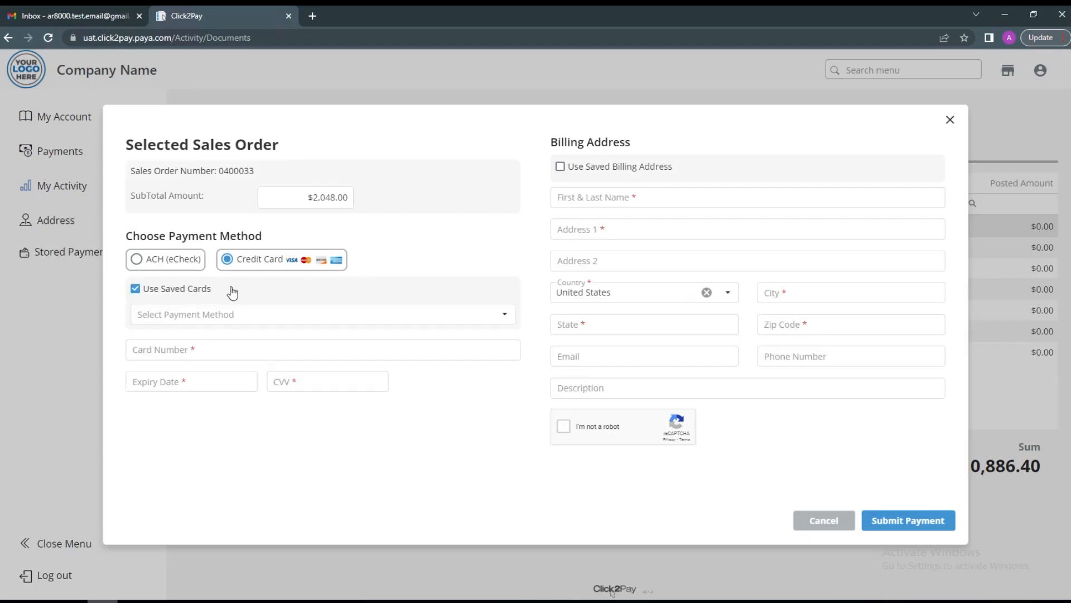
left_click(333, 313)
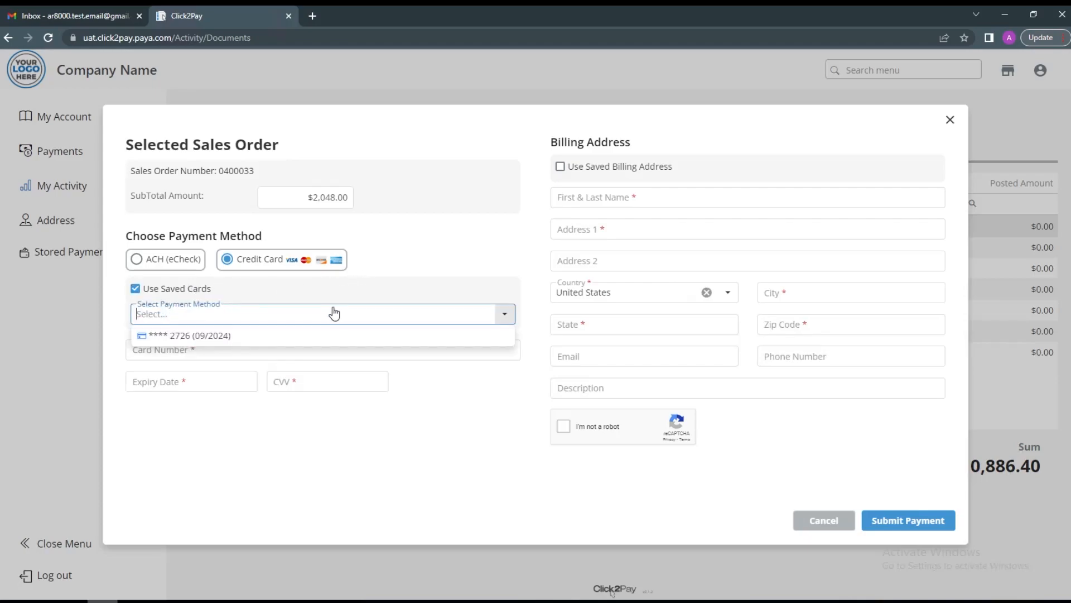
left_click(232, 339)
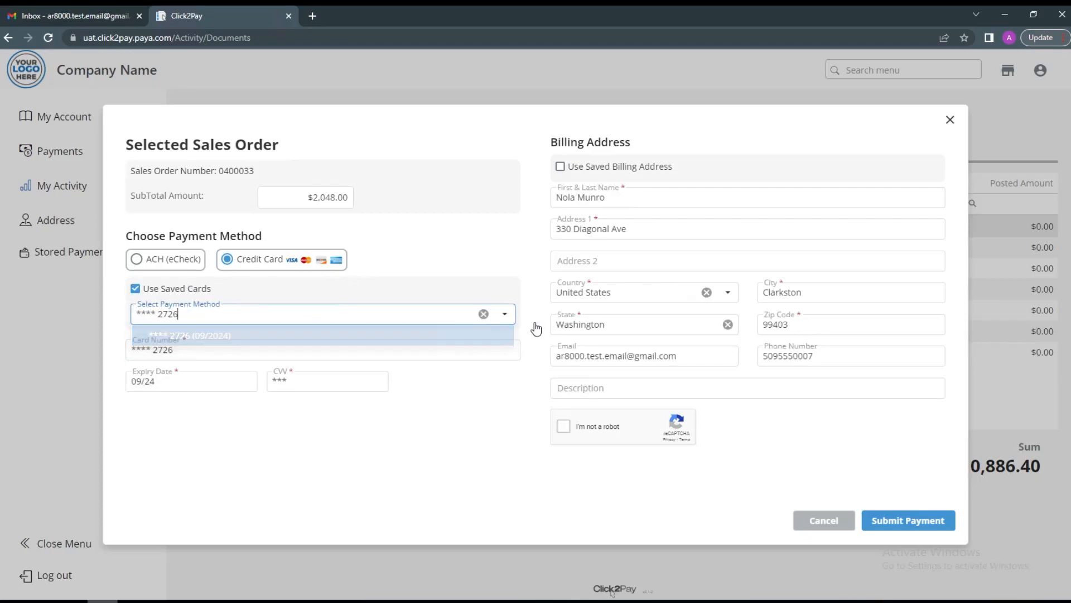
left_click(564, 433)
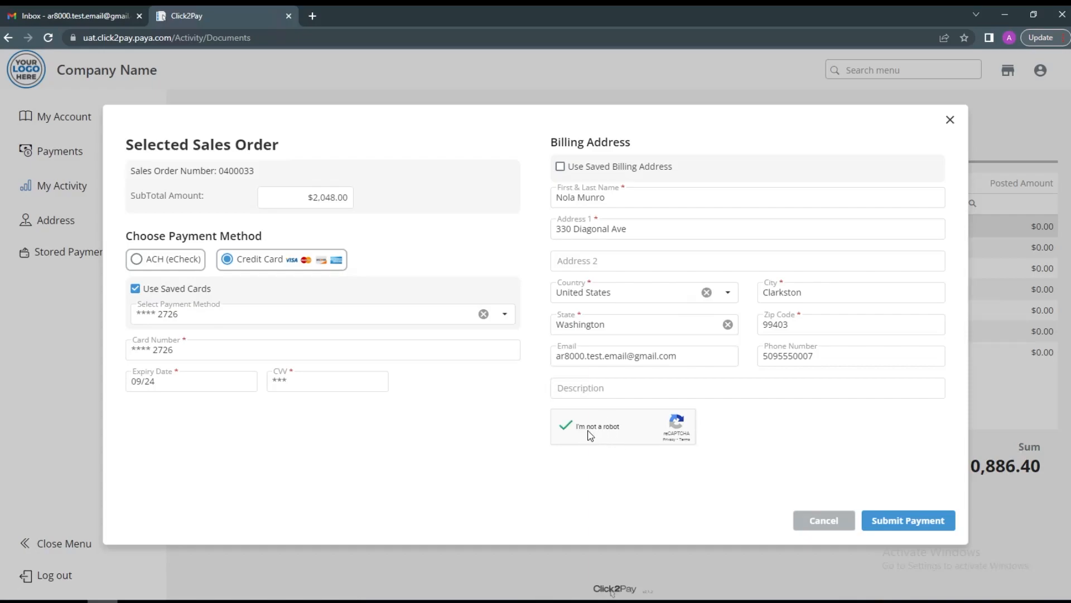
left_click(905, 523)
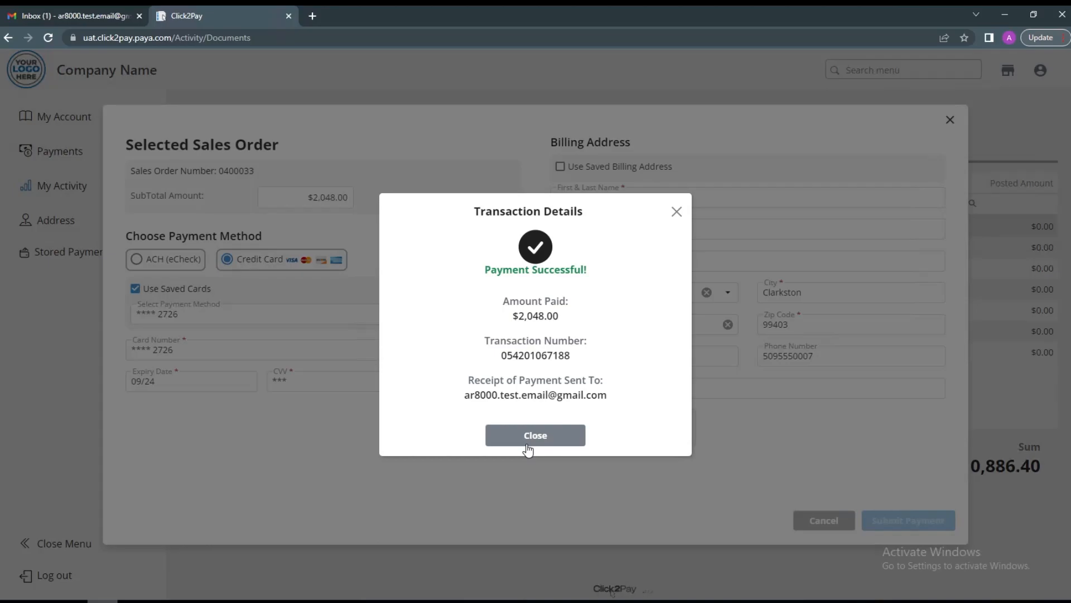
Check the receipt recipient in the transaction details and open the Click2Pay payment receipt e-mail in Gmail.
left_click_drag(463, 394, 643, 400)
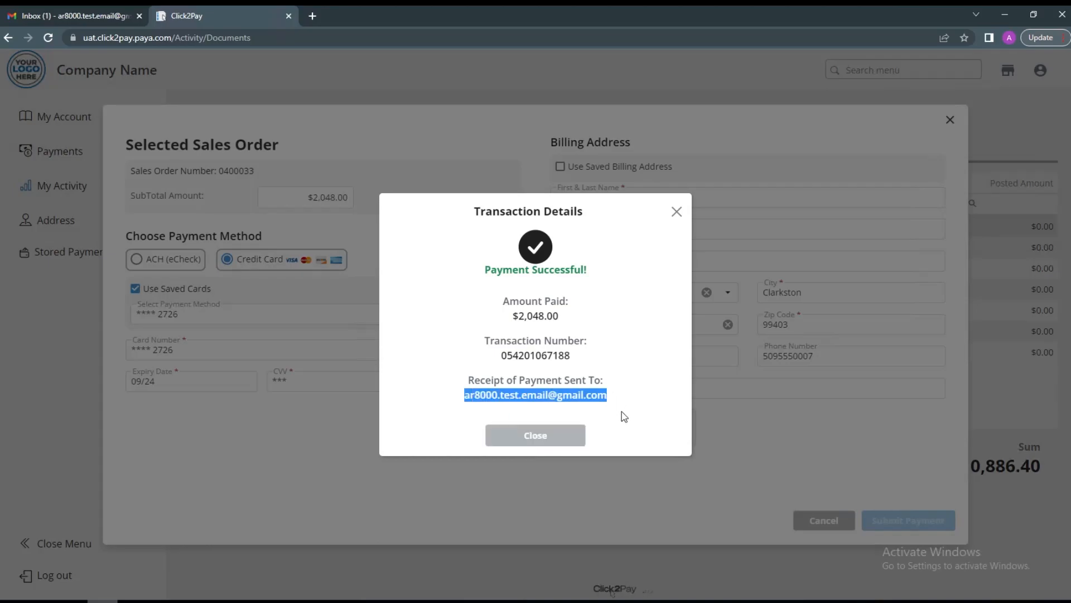
left_click(622, 412)
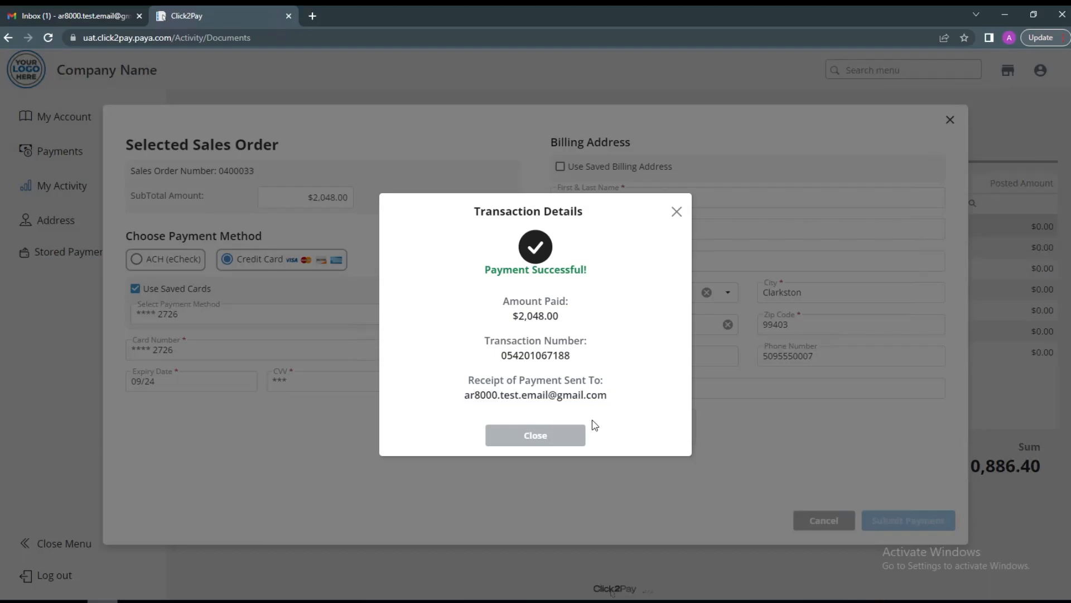
left_click(75, 16)
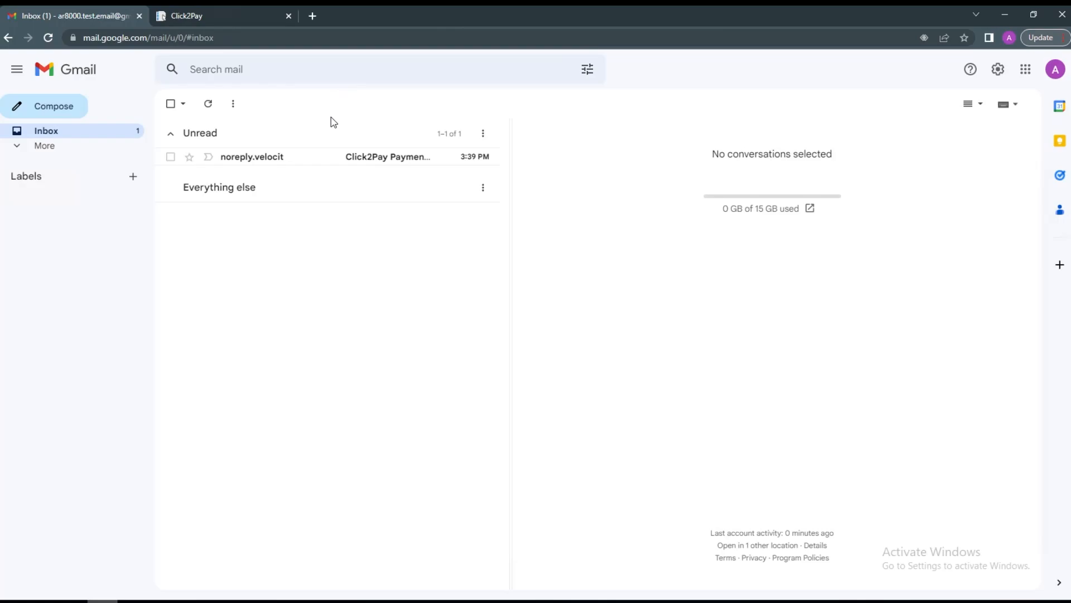
left_click(297, 161)
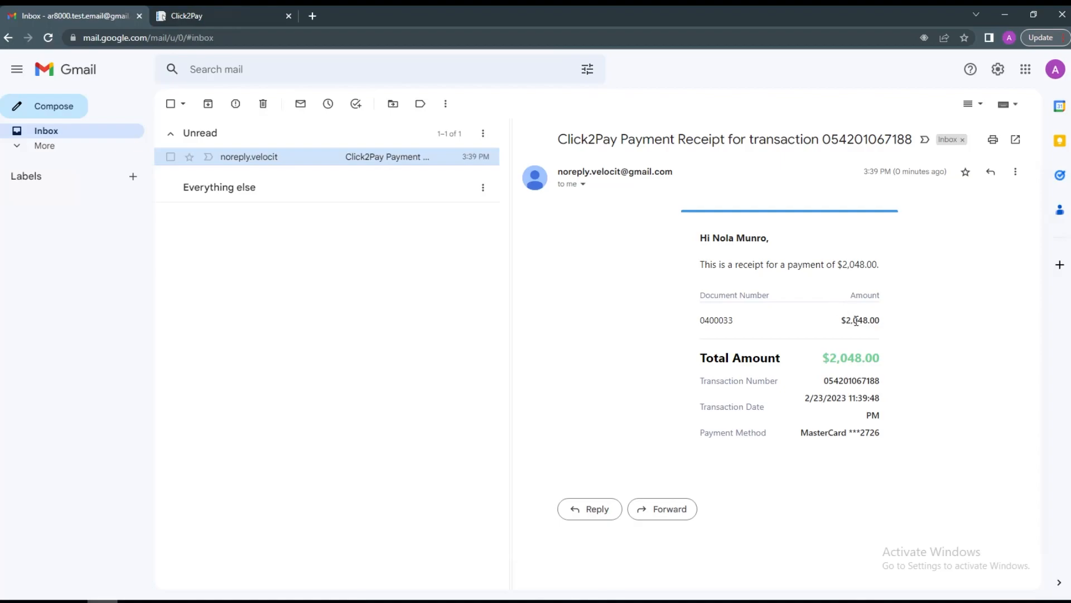
Examine the payment amount, transaction number and payment method in the receipt e-mail.
left_click_drag(847, 319, 897, 339)
left_click(872, 377)
double_click(857, 379)
left_click(871, 445)
double_click(870, 433)
left_click(866, 461)
Switch to Sage 100 and process the unsynced $2,048.00 Click2Pay payment into cash receipts from Accounts Receivable.
left_click(1005, 14)
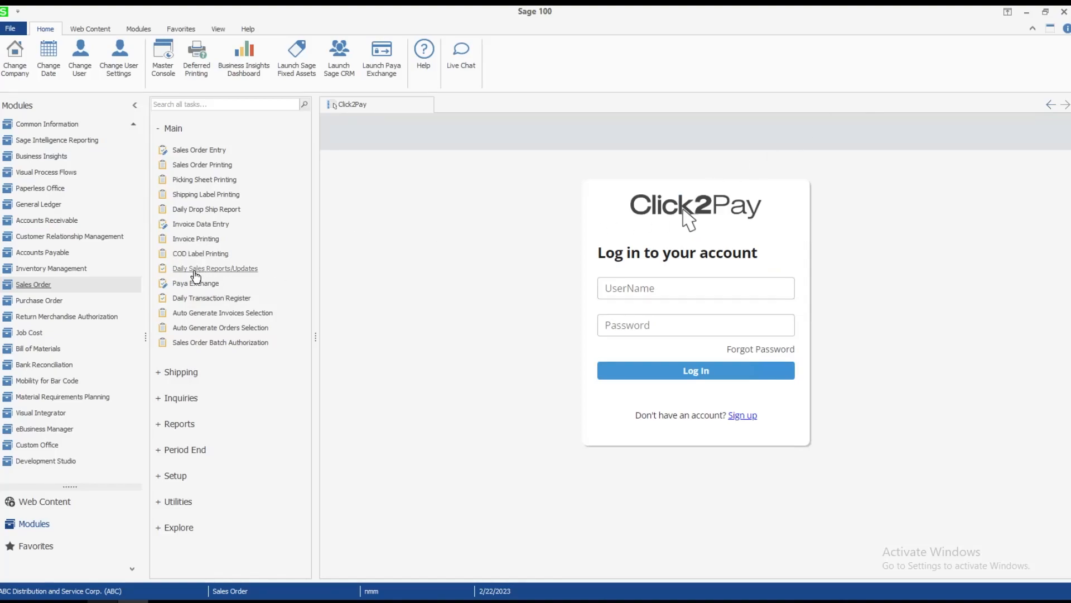
left_click(66, 222)
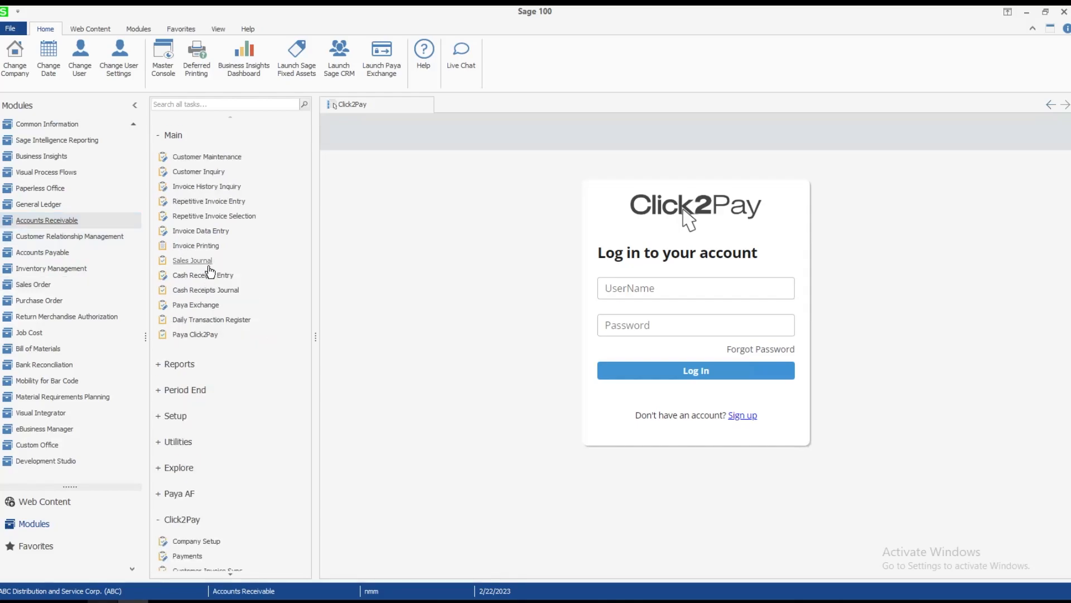
scroll(242, 335, "down", 2)
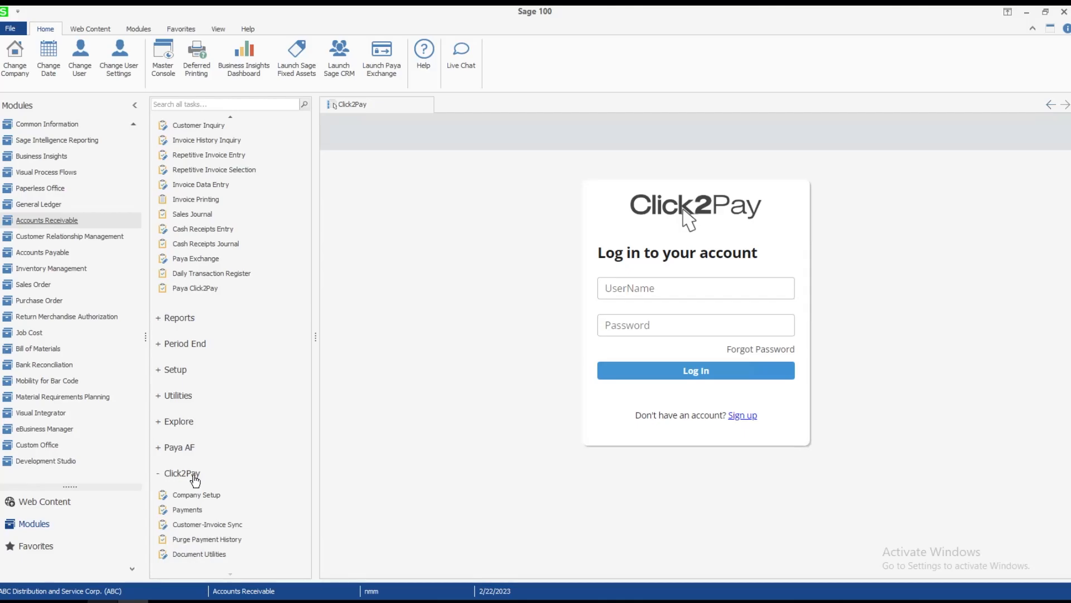
left_click(188, 510)
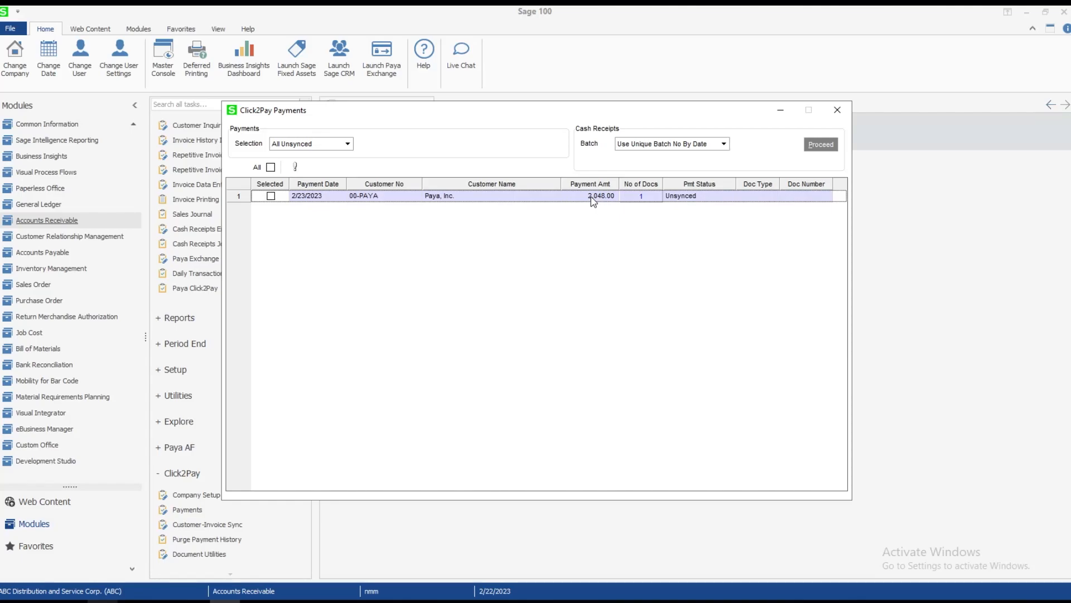
left_click(271, 196)
left_click(829, 147)
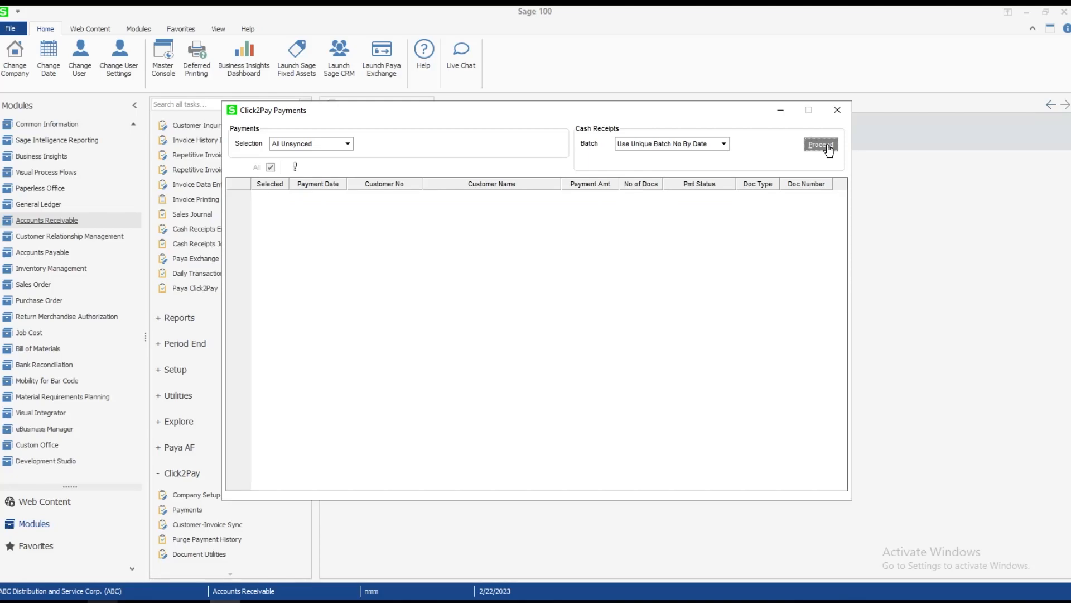
left_click(838, 111)
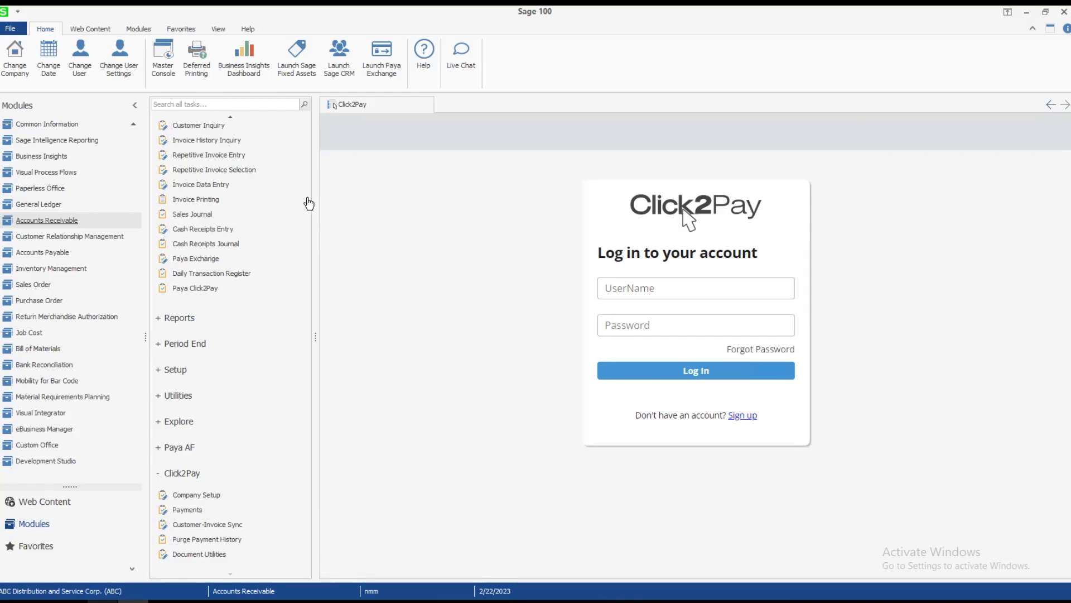
Start a new invoice in a new batch in Sales Order Invoice Data Entry.
left_click(50, 284)
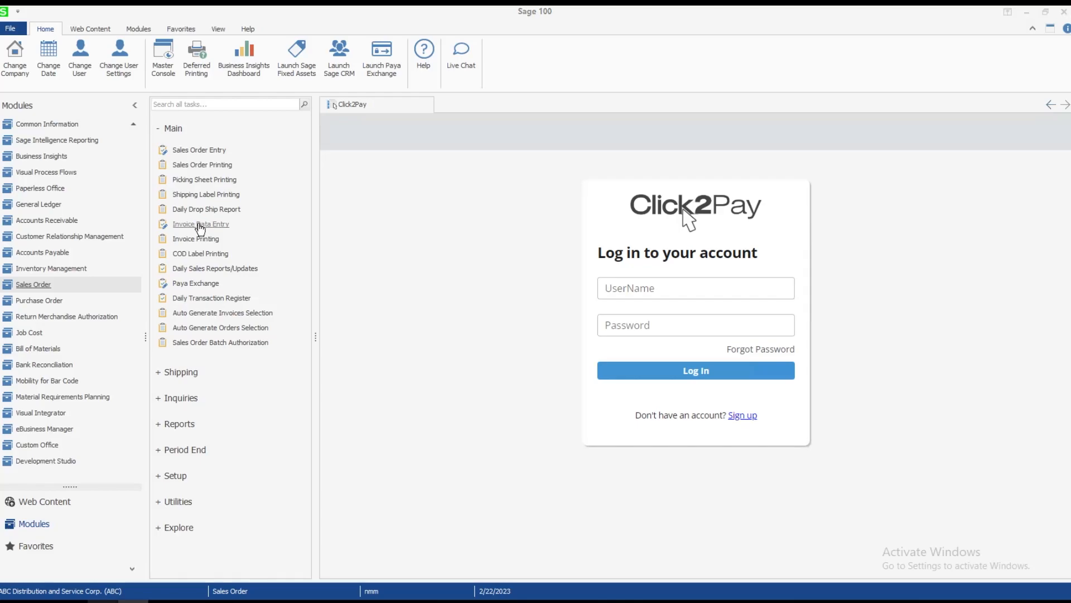
left_click(256, 226)
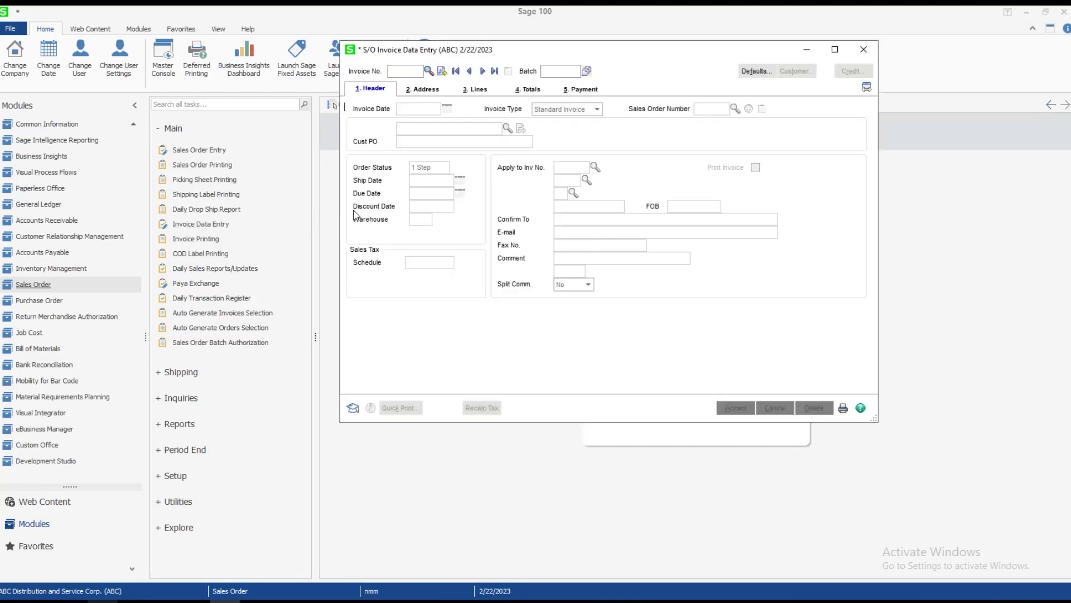
left_click(503, 211)
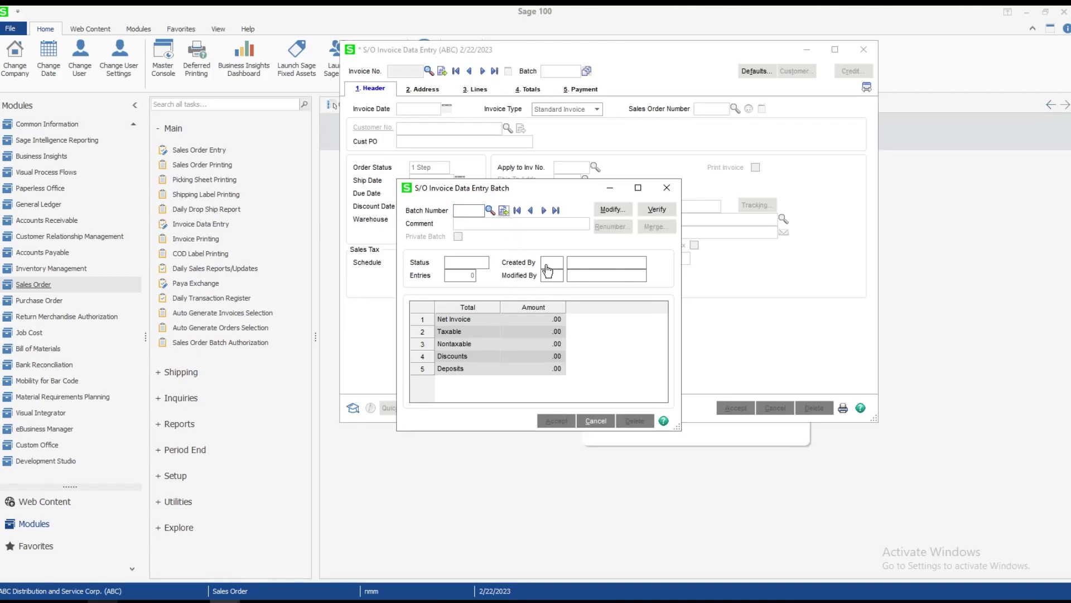
left_click(558, 421)
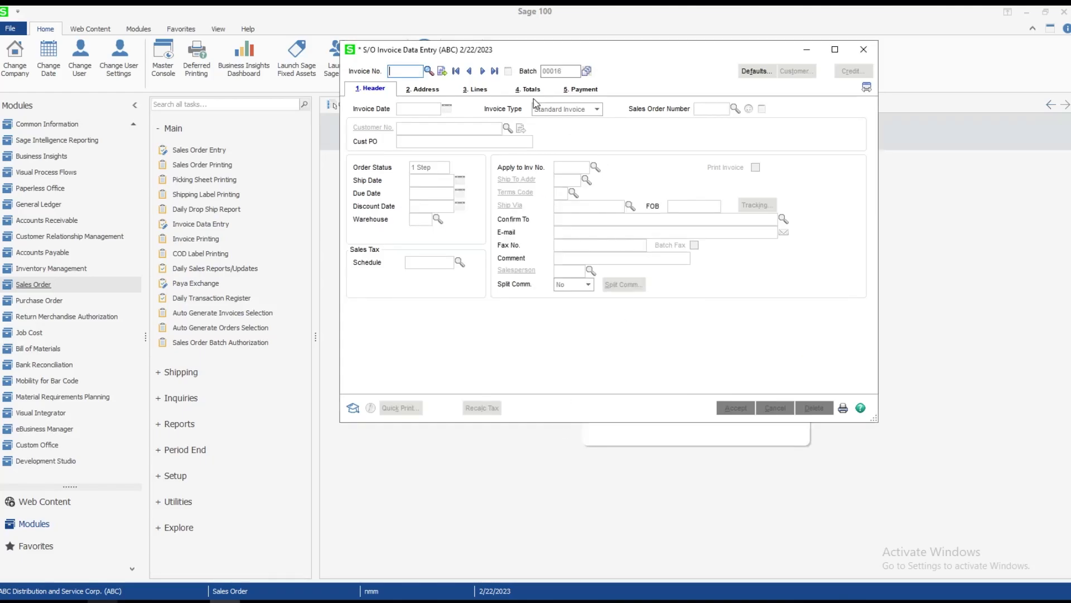
left_click(442, 75)
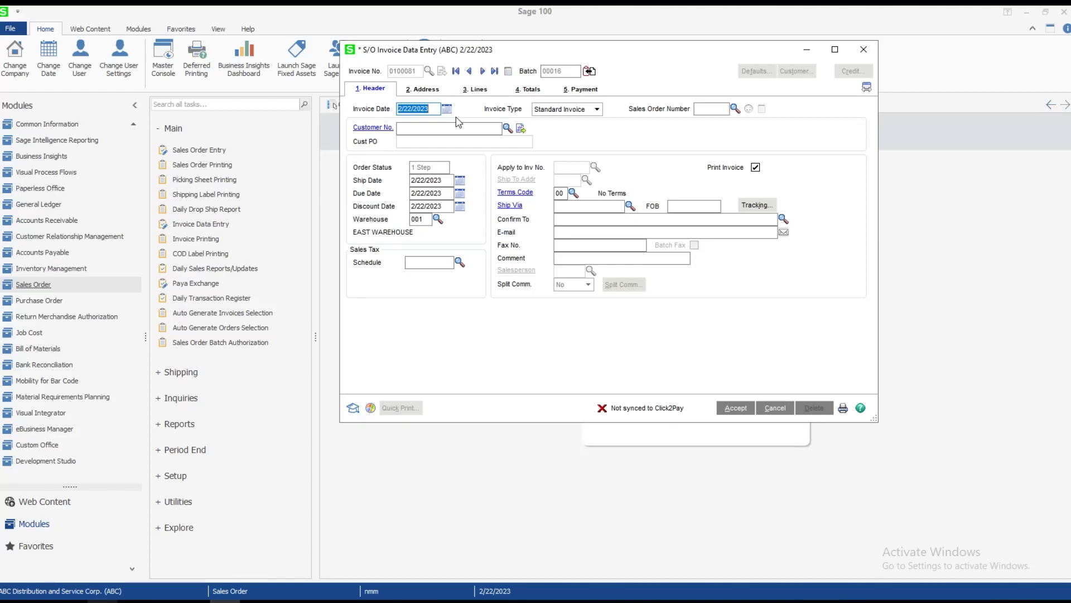
Sort the order lookup by newest order number and base the invoice on the latest Paya, Inc. sales order.
left_click(736, 109)
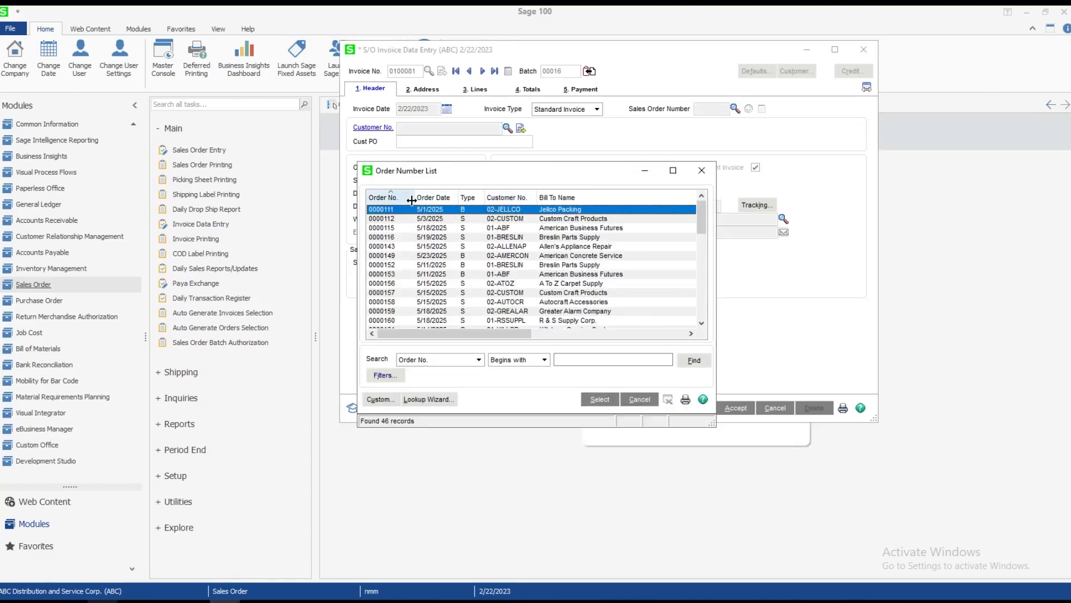
left_click(406, 202)
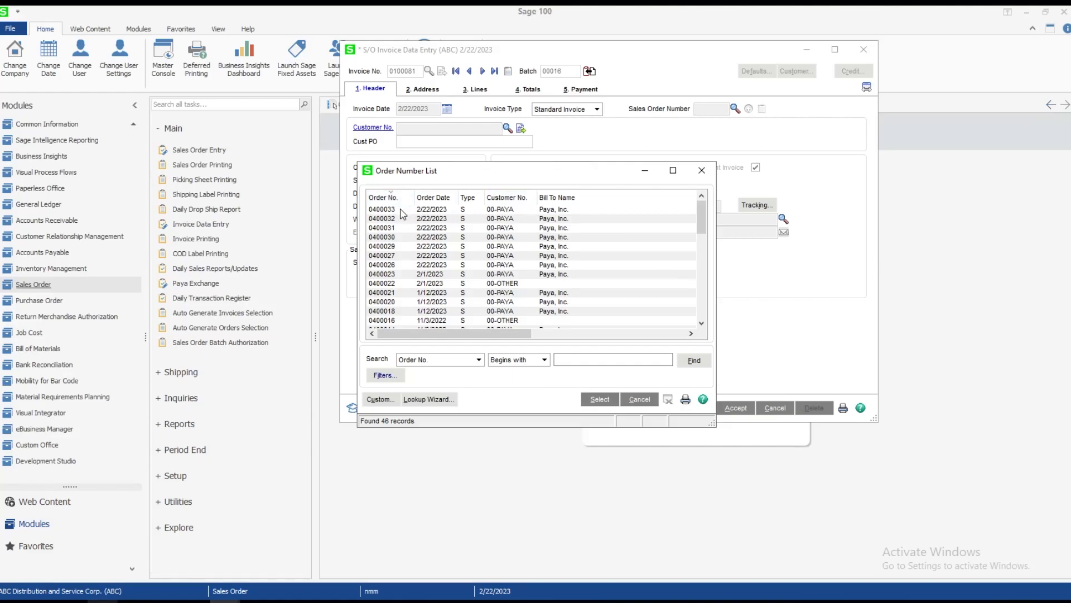
left_click(401, 210)
left_click(601, 400)
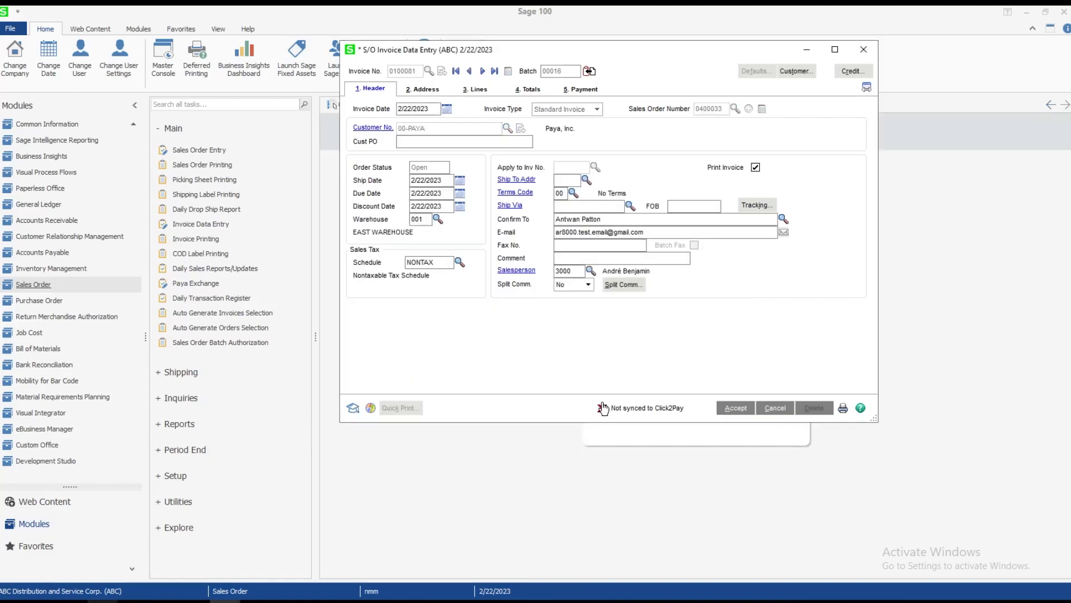
Examine the invoice's item lines and then its deposit, net invoice and Click2Pay payment totals.
left_click(474, 92)
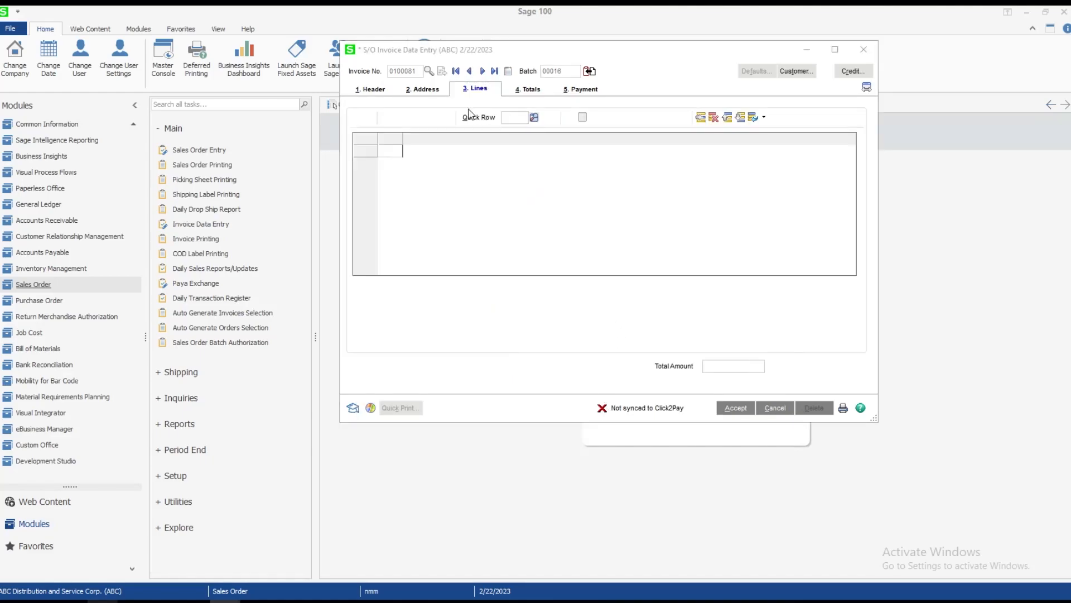
left_click(513, 235)
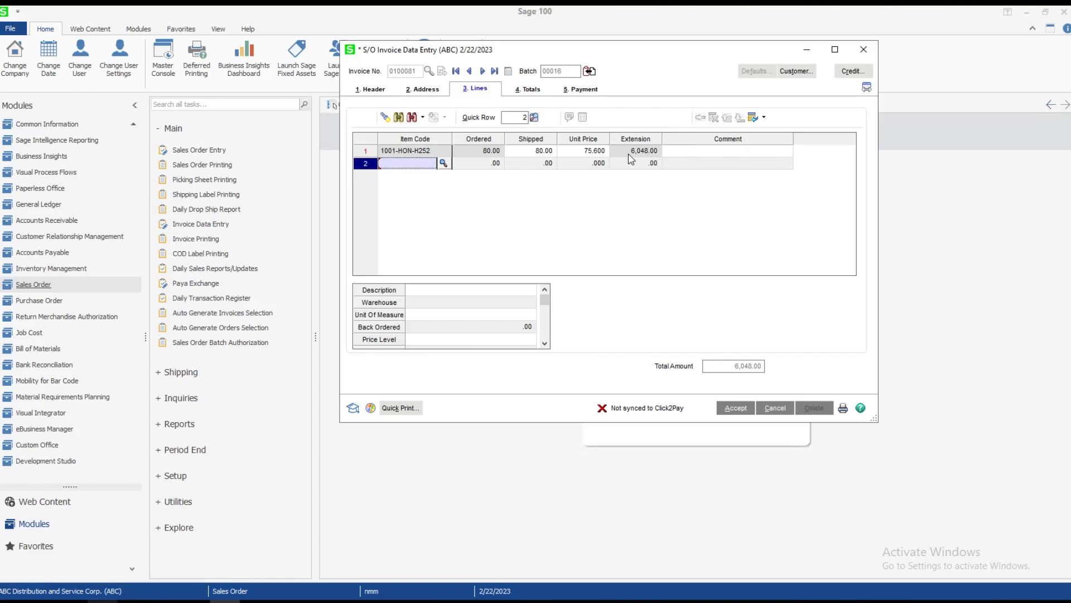
left_click(528, 95)
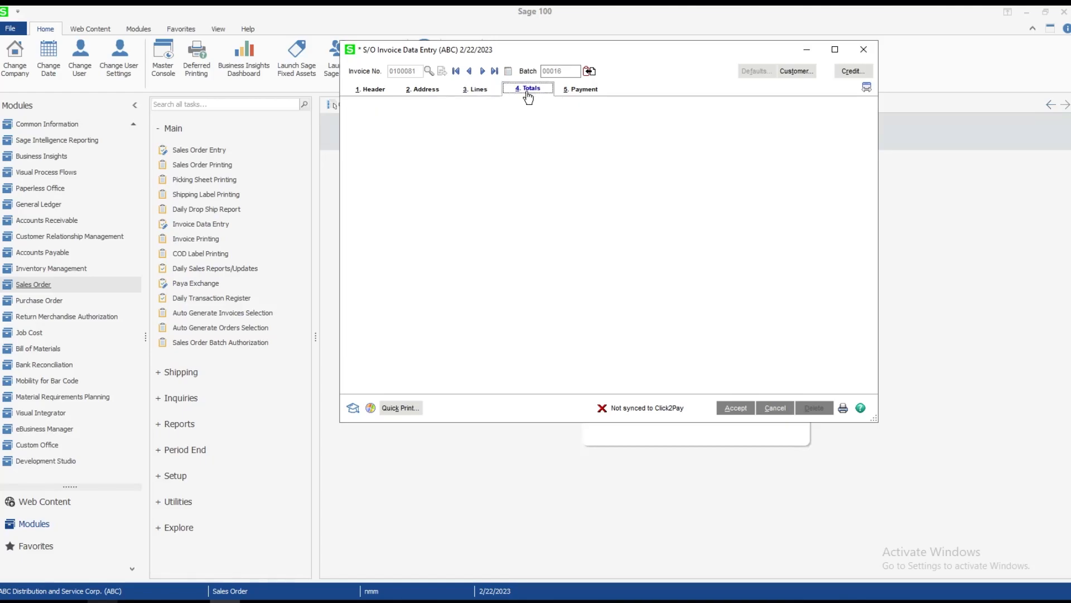
left_click(642, 180)
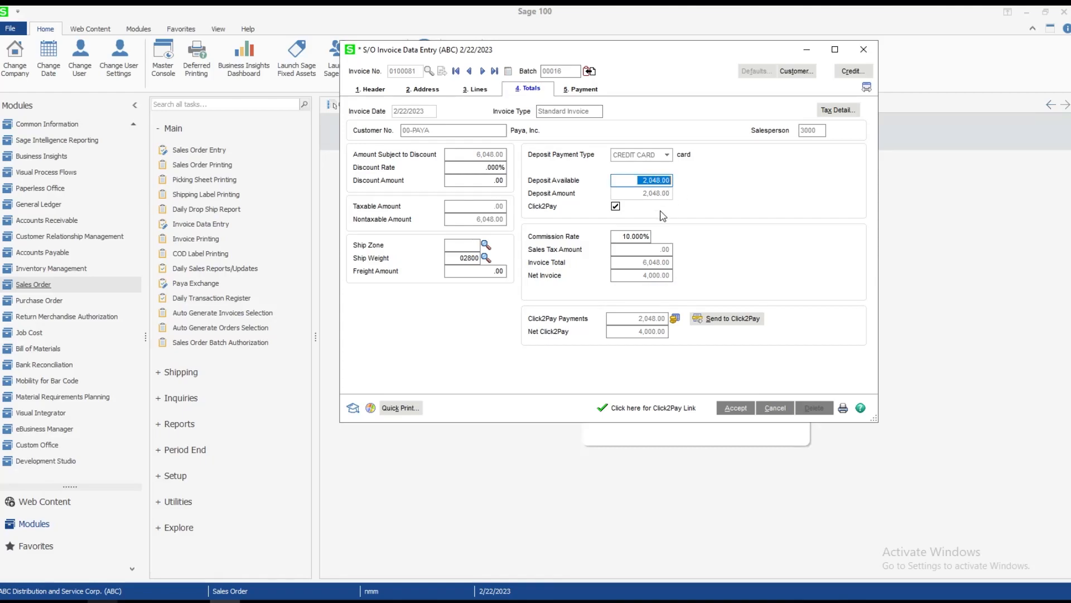
left_click(650, 275)
left_click(700, 260)
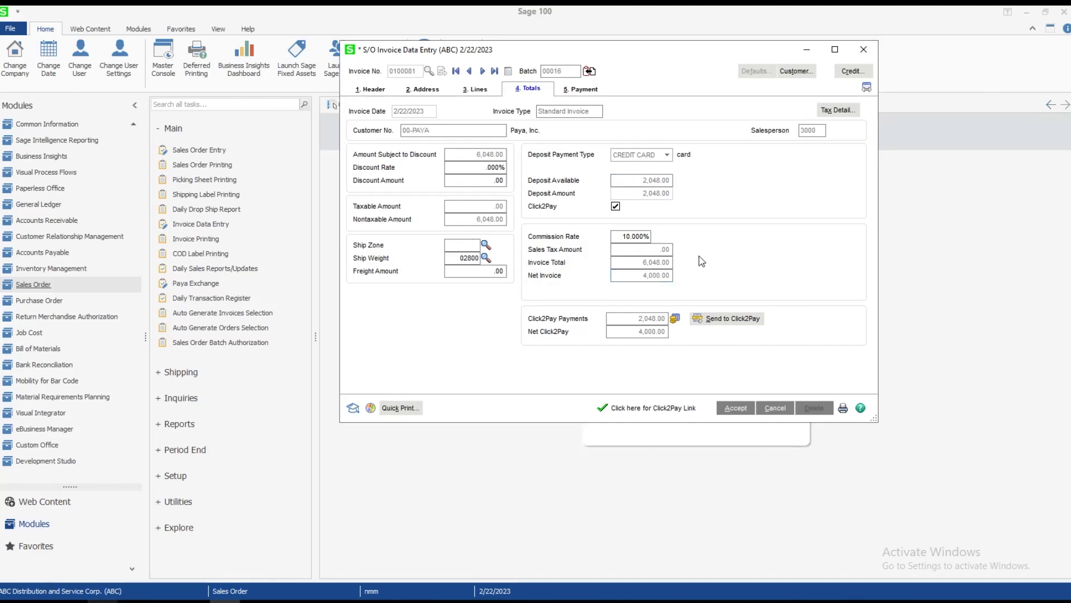
Choose to pay the invoice's $4,000.00 balance and submit the payment on the saved credit card.
left_click(583, 91)
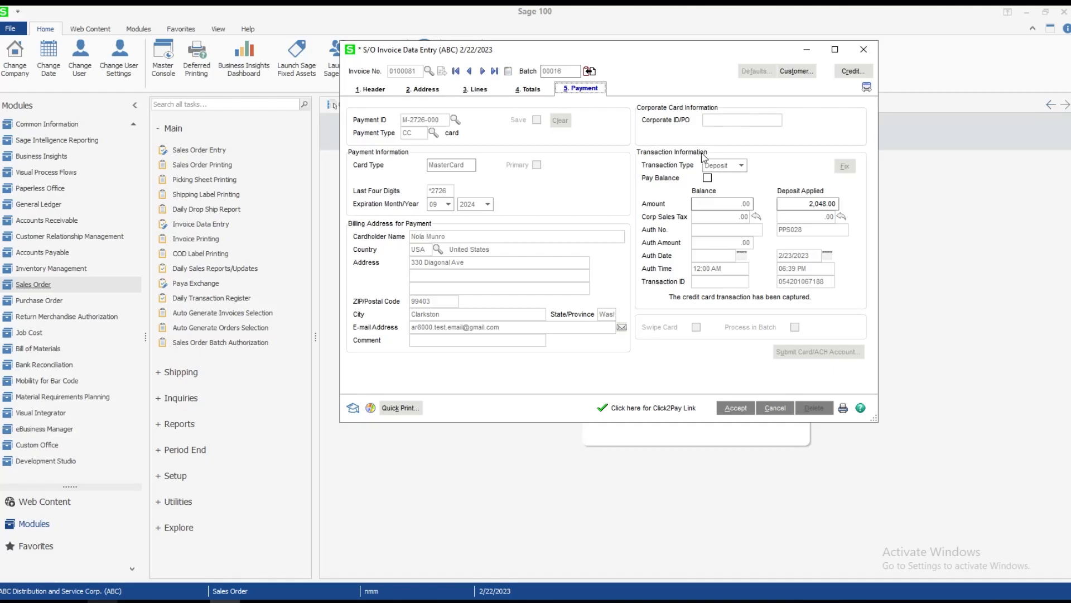
left_click(708, 178)
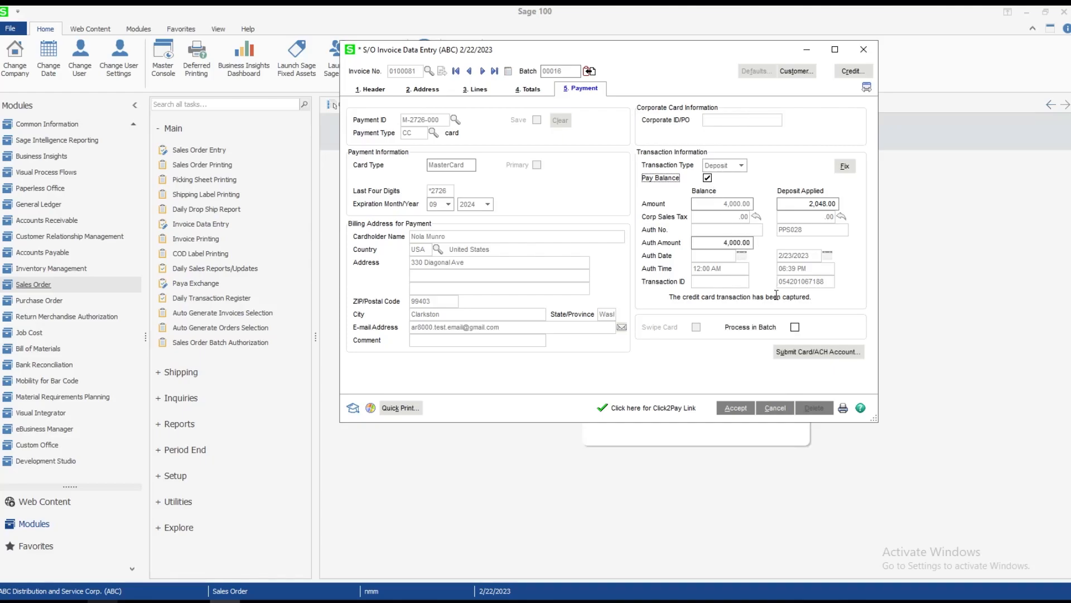
left_click(806, 352)
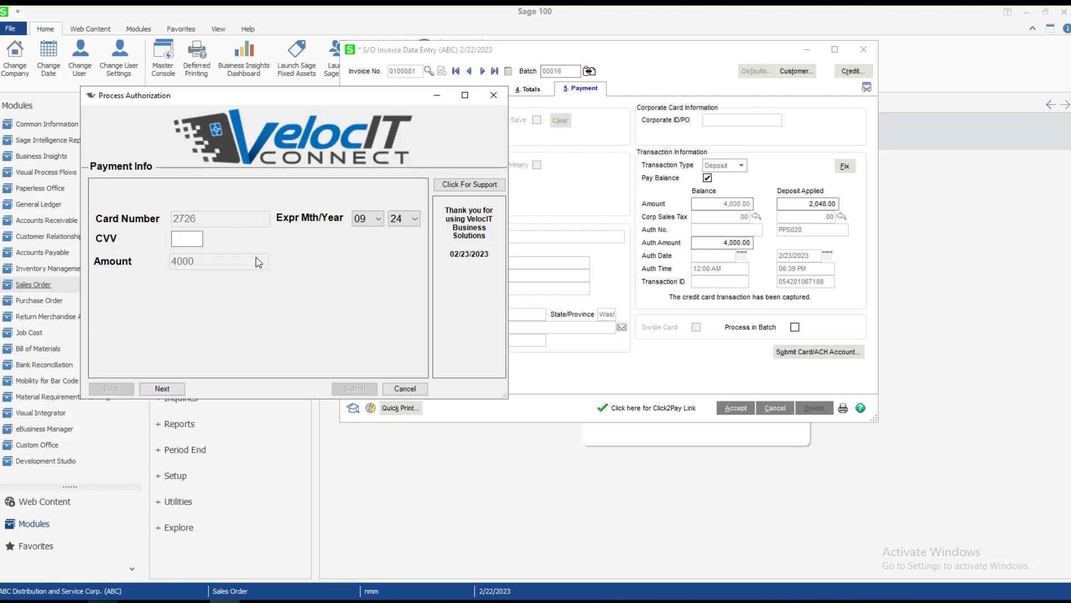
left_click(165, 390)
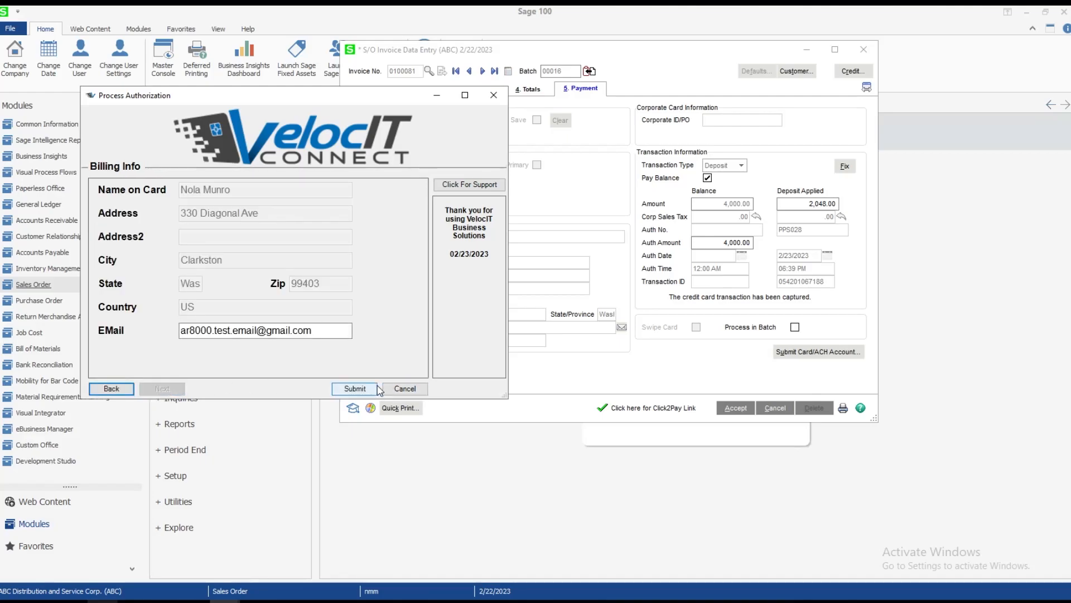
left_click(356, 389)
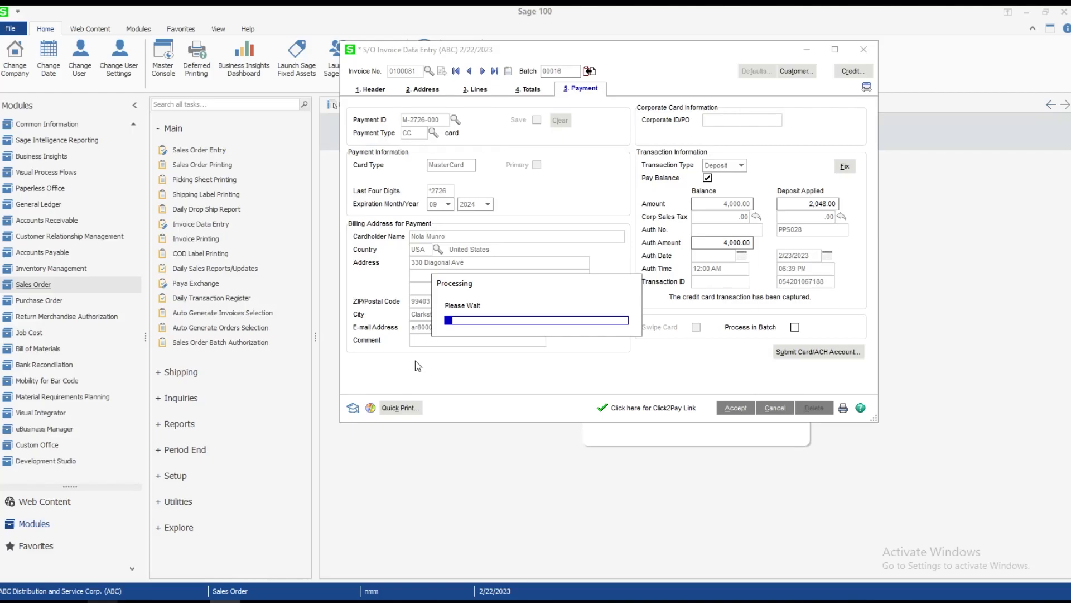